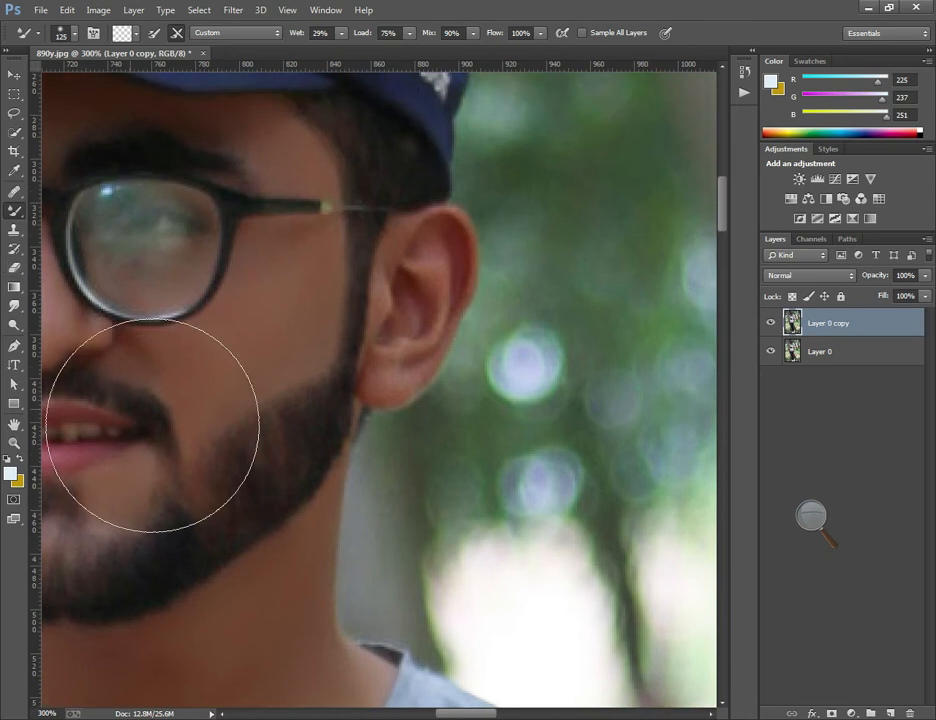
Reduce the Mixer Brush size to 35 for retouching the face on Layer 0 copy
{"action": "key", "text": "bracketleft"}
{"action": "key", "text": "bracketleft"}
{"action": "key", "text": "bracketleft"}
{"action": "key", "text": "bracketleft"}
{"action": "key", "text": "bracketleft"}
{"action": "key", "text": "bracketleft"}
{"action": "key", "text": "bracketleft"}
{"action": "key", "text": "bracketleft"}
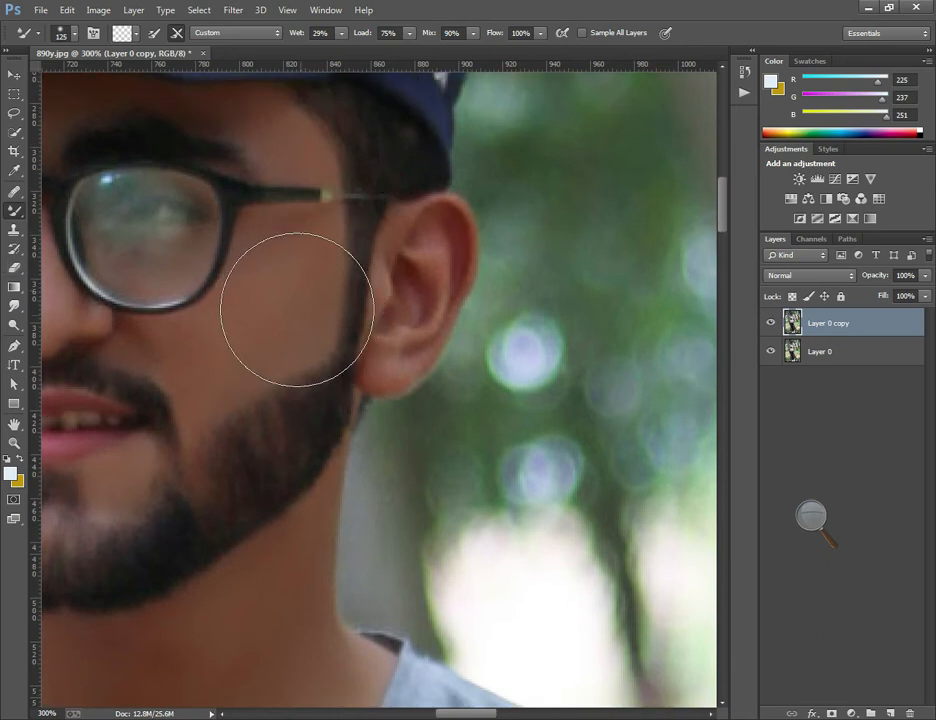
{"action": "key", "text": "bracketleft"}
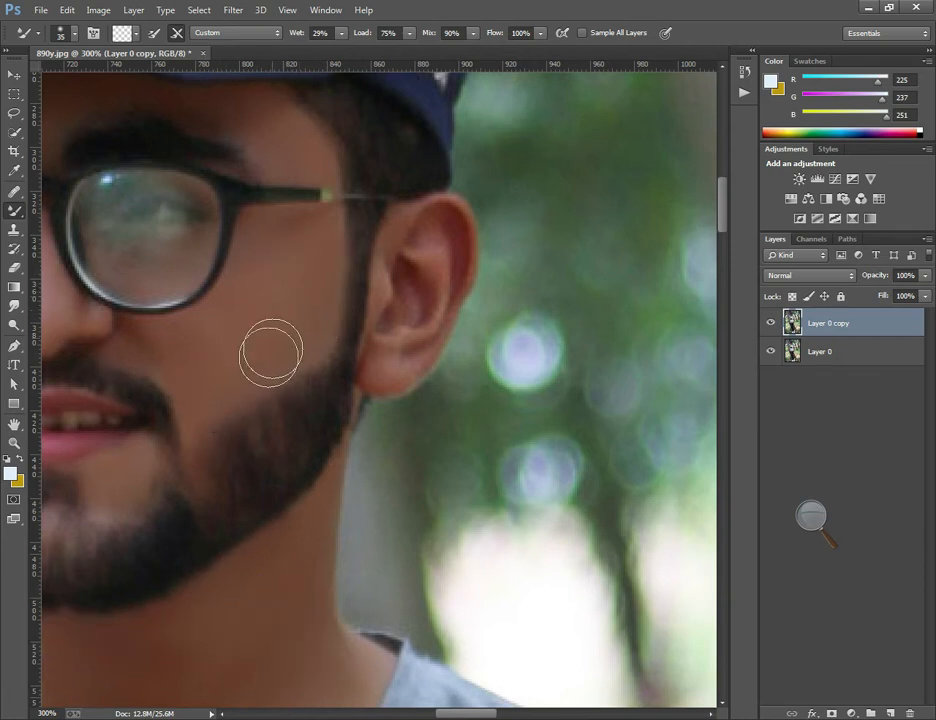
Smooth the forehead skin between the cap brim and the eyebrows with Mixer Brush strokes on Layer 0 copy
{"action": "scroll", "coordinate": [275, 350], "scroll_direction": "down", "scroll_amount": 5}
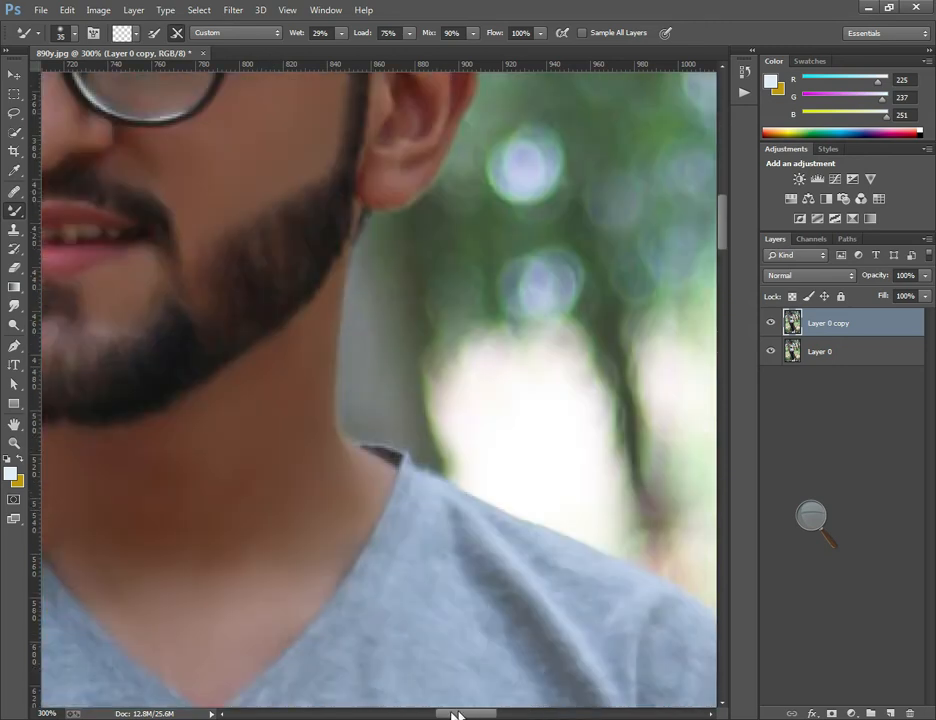
{"action": "left_click_drag", "start_coordinate": [460, 716], "coordinate": [440, 716]}
{"action": "scroll", "coordinate": [350, 567], "scroll_direction": "up", "scroll_amount": 2}
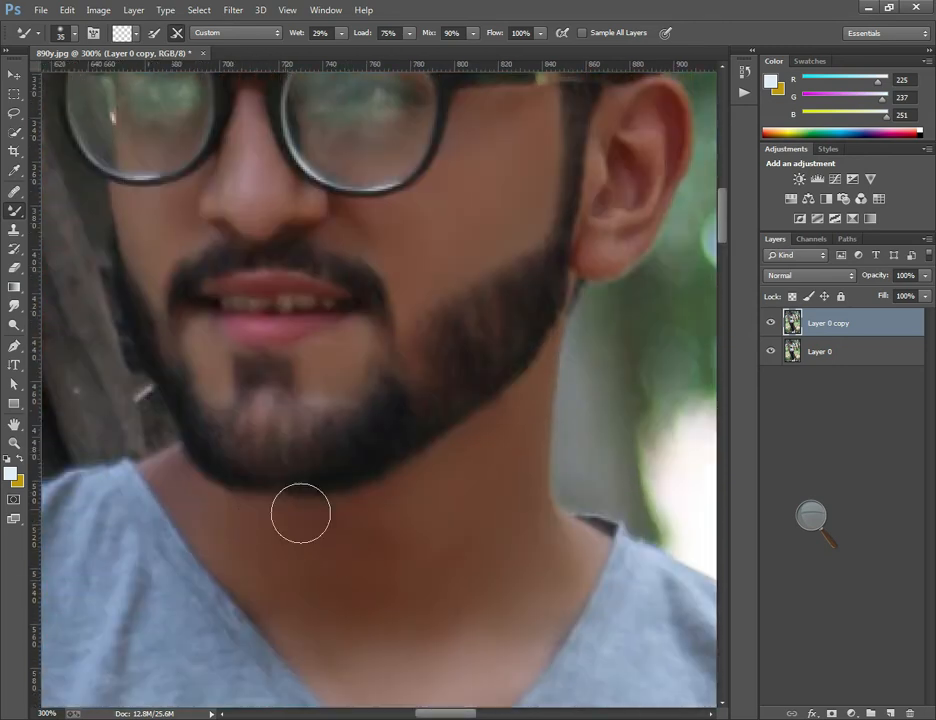
{"action": "scroll", "coordinate": [125, 418], "scroll_direction": "up", "scroll_amount": 3}
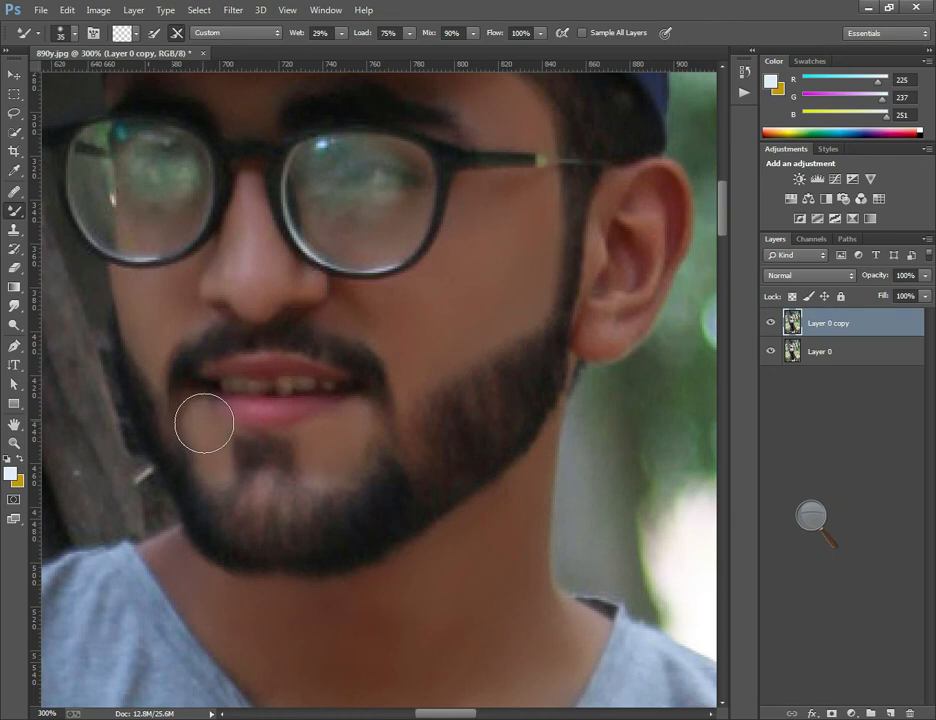
{"action": "scroll", "coordinate": [335, 437], "scroll_direction": "up", "scroll_amount": 2}
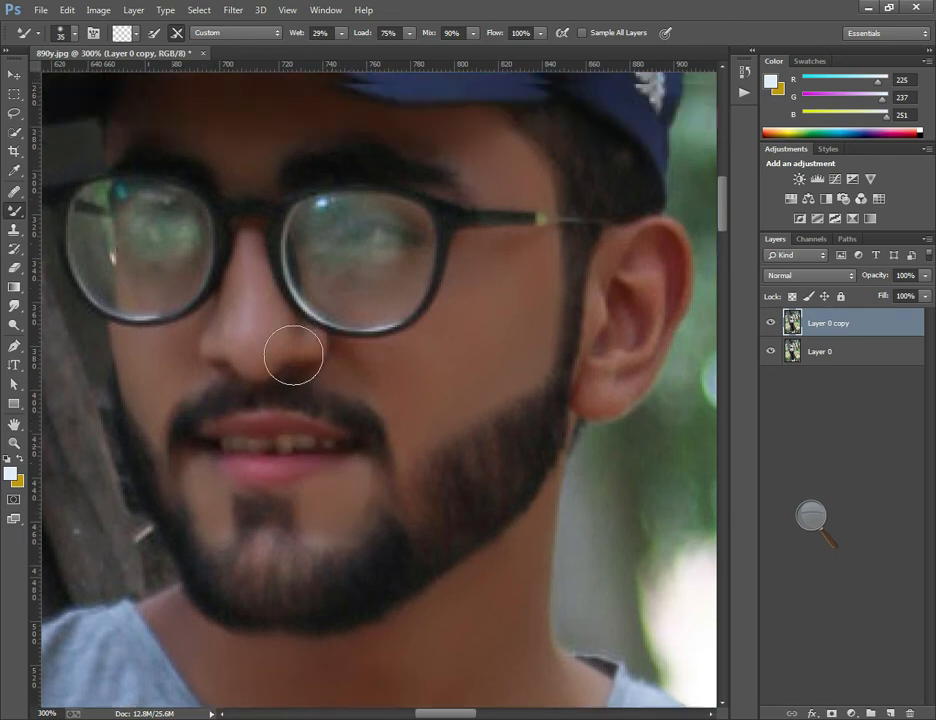
{"action": "scroll", "coordinate": [251, 292], "scroll_direction": "up", "scroll_amount": 5}
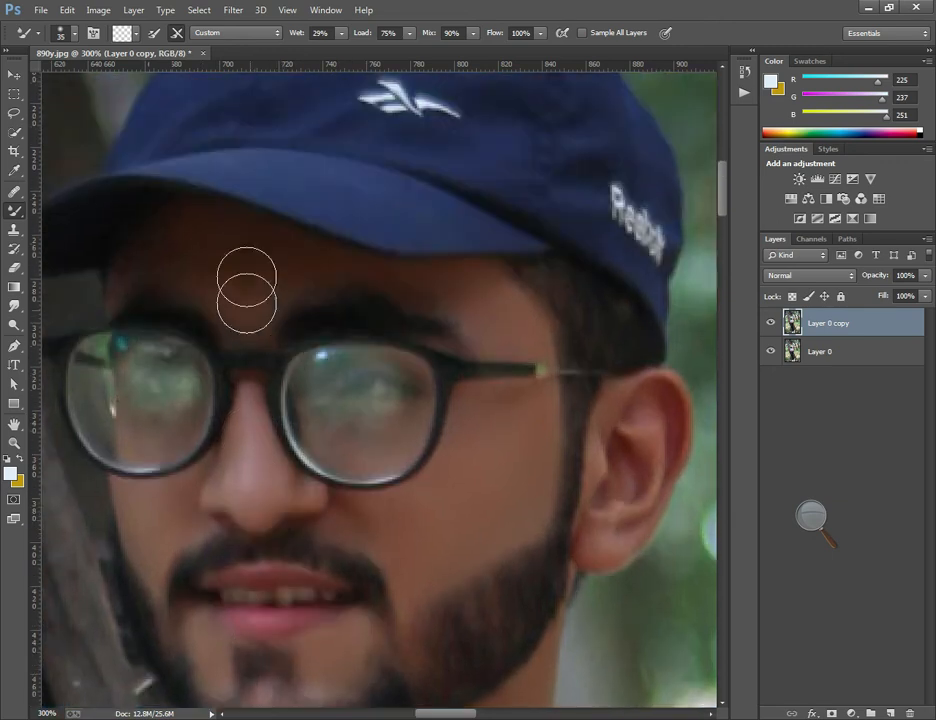
{"action": "left_click_drag", "start_coordinate": [171, 242], "coordinate": [138, 269]}
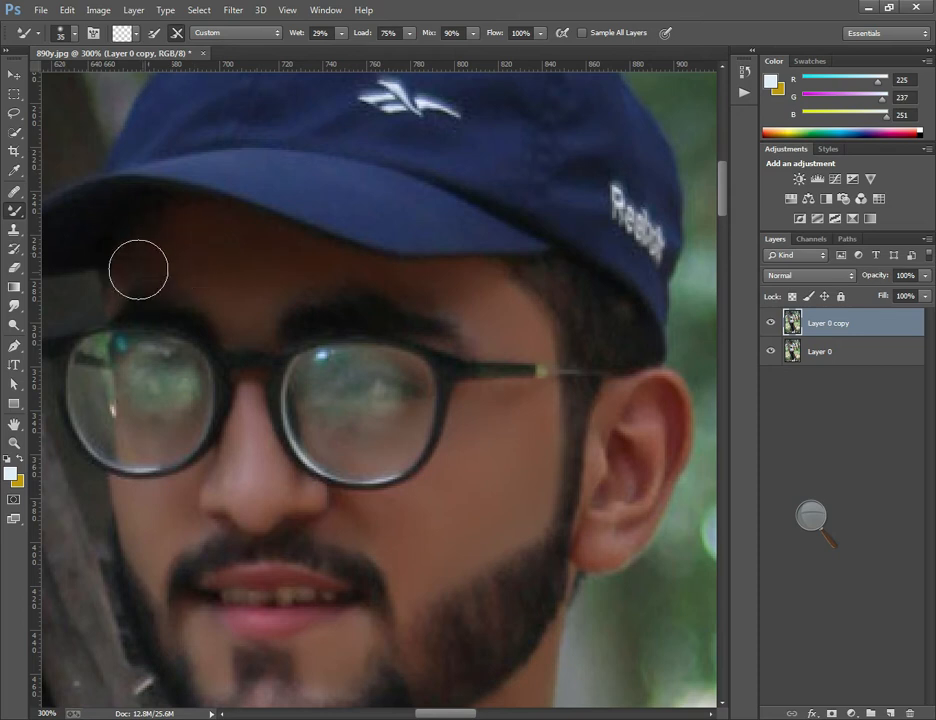
{"action": "mouse_move", "coordinate": [193, 255]}
{"action": "left_mouse_down"}
{"action": "mouse_move", "coordinate": [163, 242]}
{"action": "mouse_move", "coordinate": [336, 309]}
{"action": "mouse_move", "coordinate": [422, 301]}
{"action": "mouse_move", "coordinate": [480, 330]}
{"action": "left_mouse_up"}
{"action": "scroll", "coordinate": [489, 397], "scroll_direction": "down", "scroll_amount": 6}
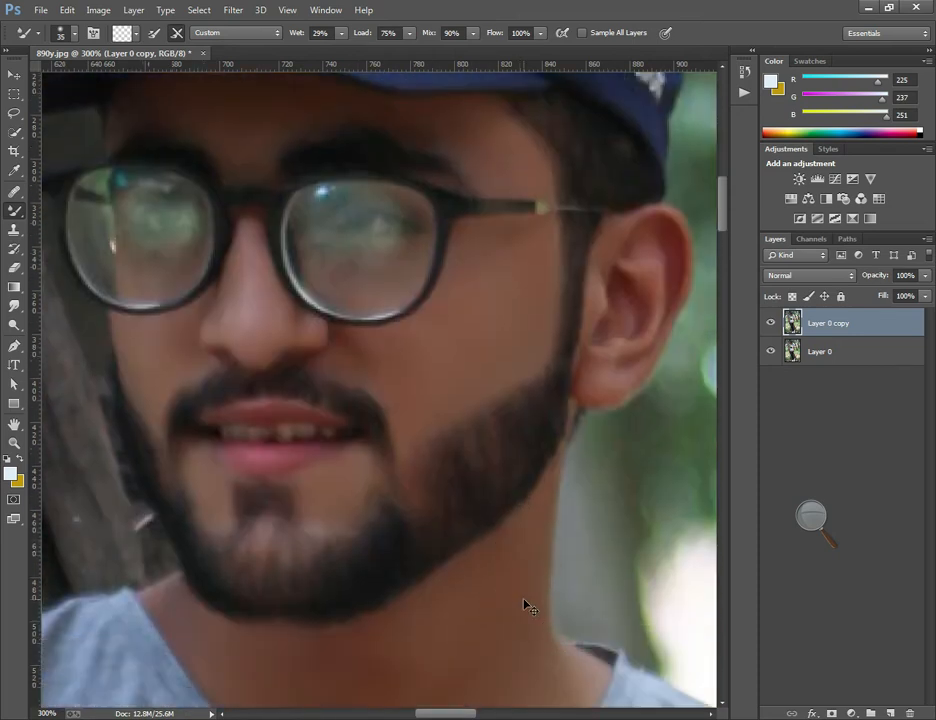
{"action": "scroll", "coordinate": [525, 605], "scroll_direction": "down", "scroll_amount": 5}
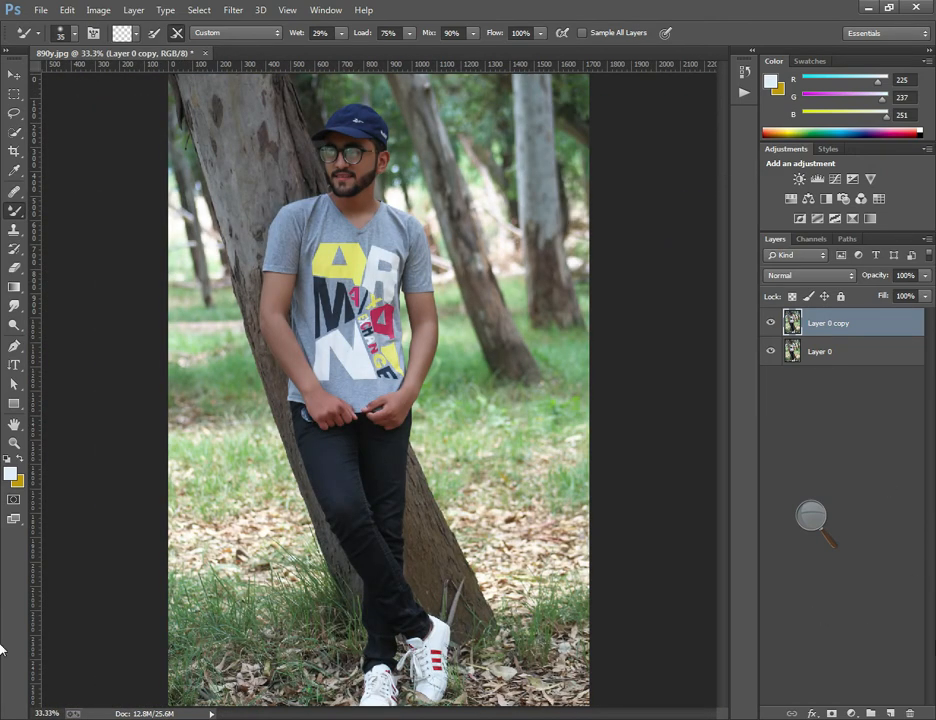
Merge the retouched Layer 0 copy into Layer 0 and duplicate the merged layer
{"action": "key", "text": "ctrl+e"}
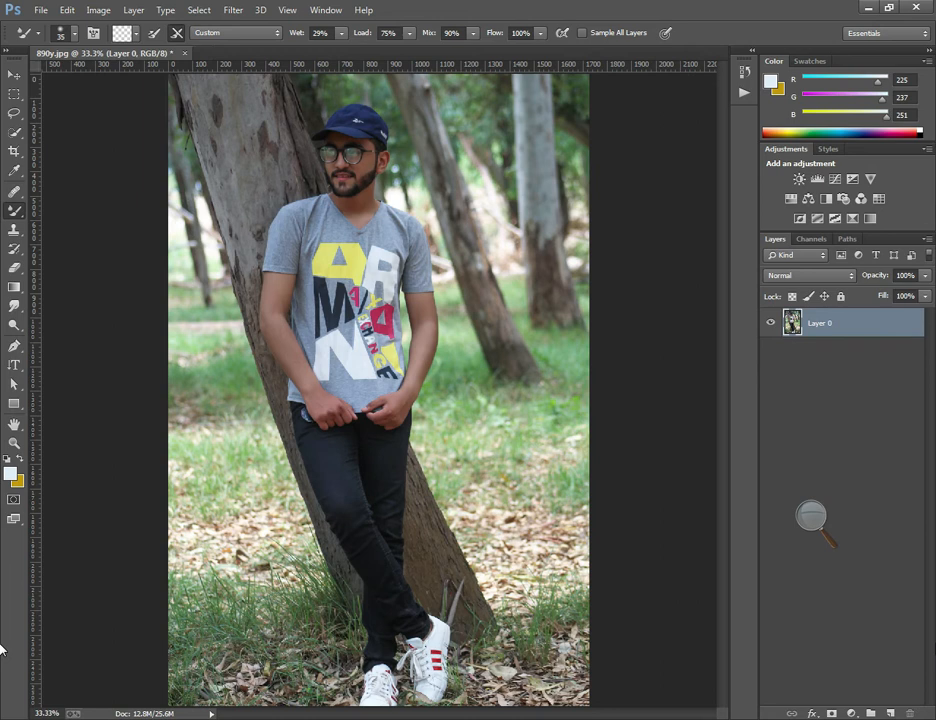
{"action": "key", "text": "ctrl+j"}
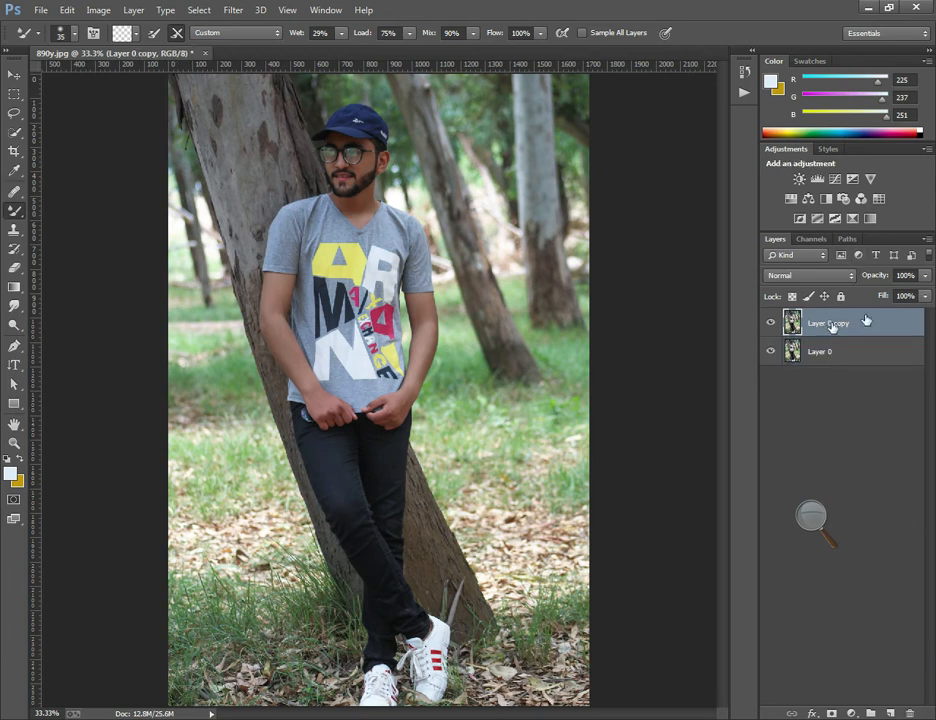
Open the Camera Raw Filter on the duplicated layer and display its presets
{"action": "left_click", "coordinate": [243, 12]}
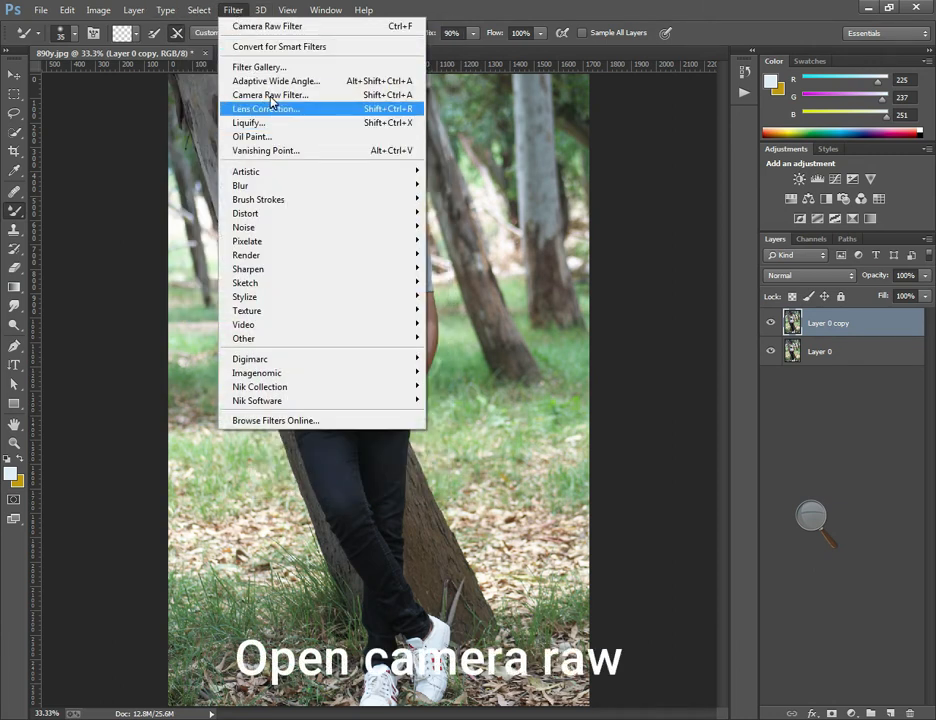
{"action": "left_click", "coordinate": [270, 96]}
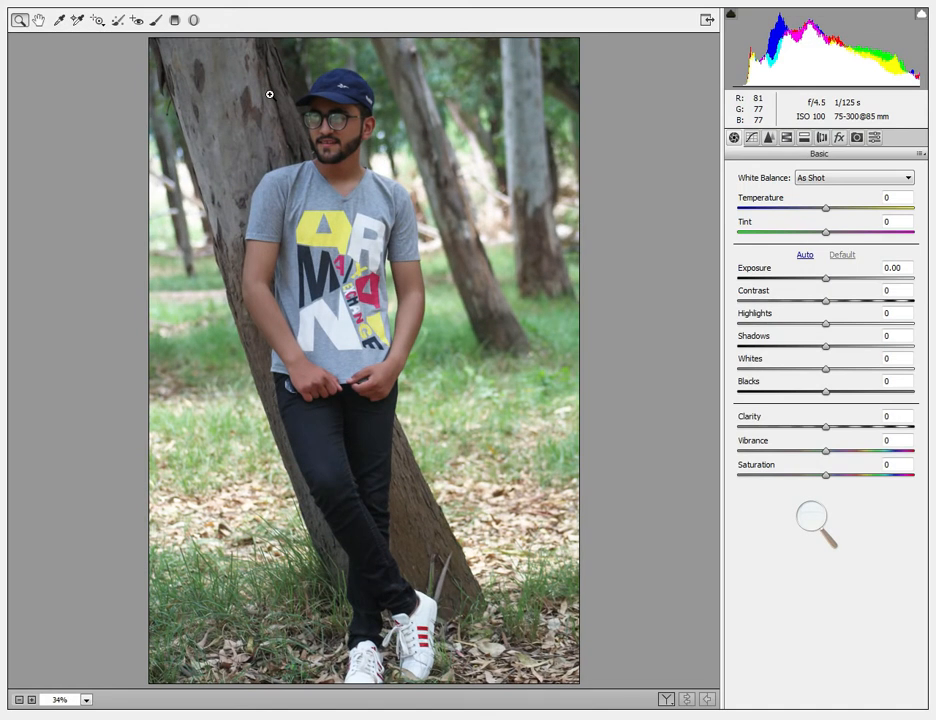
{"action": "left_click", "coordinate": [806, 520]}
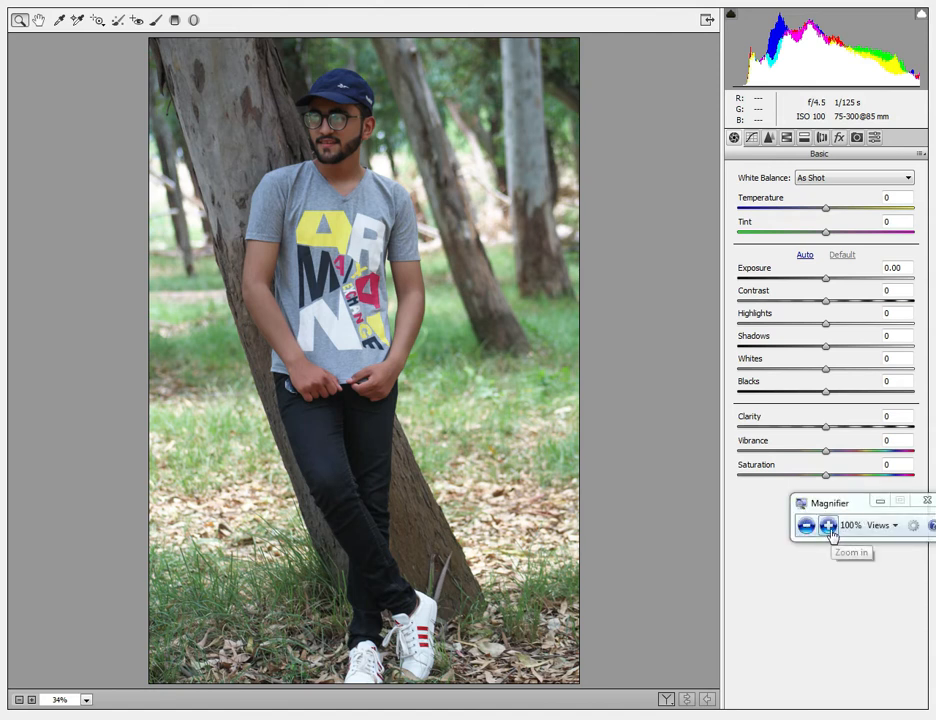
{"action": "left_click", "coordinate": [828, 526]}
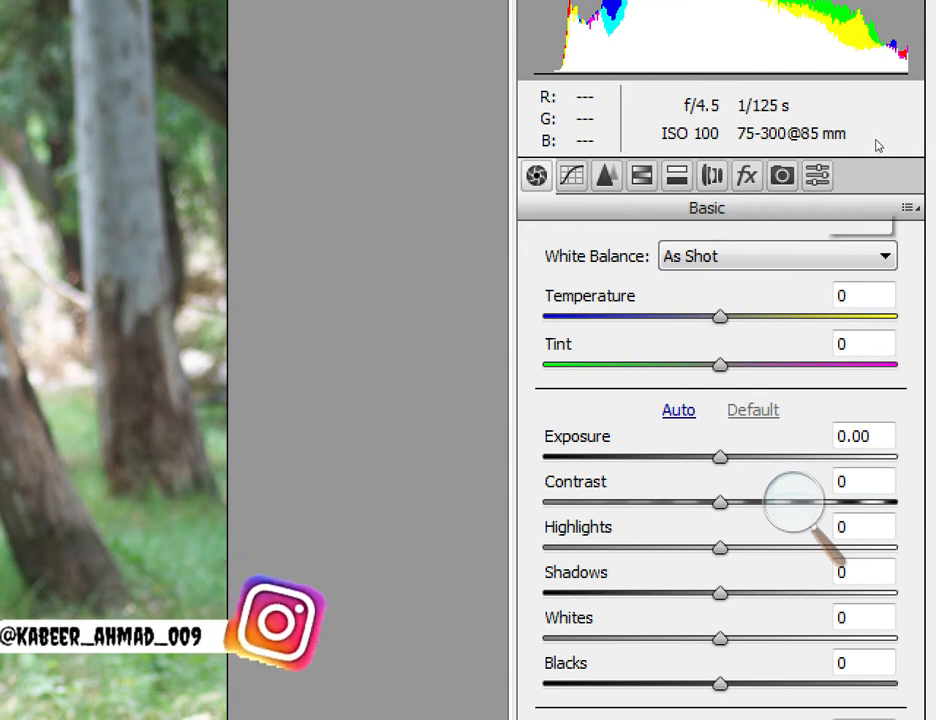
{"action": "left_click", "coordinate": [817, 176]}
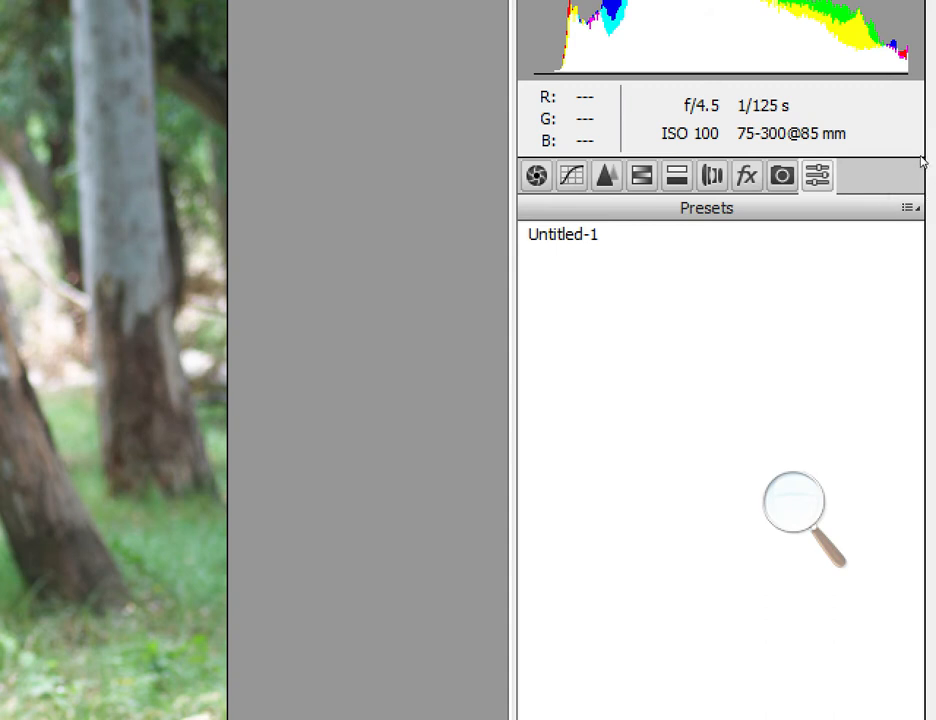
Load the settings file Yellow (SK EDITZ).xmp from the Lightroom Preset folder onto the photo
{"action": "left_click", "coordinate": [911, 208]}
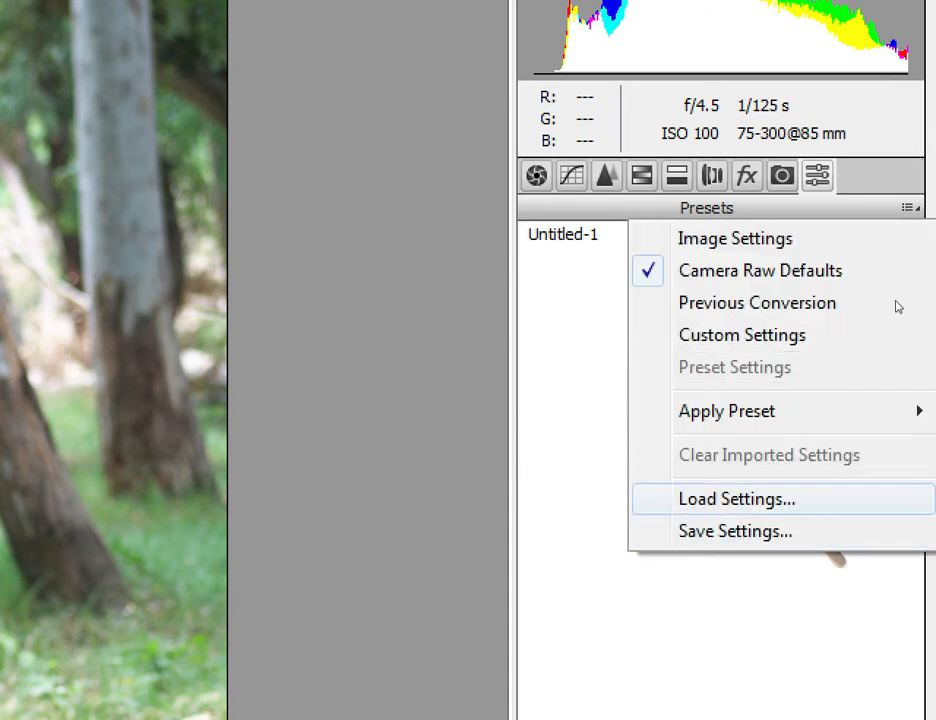
{"action": "key", "text": "super+plus"}
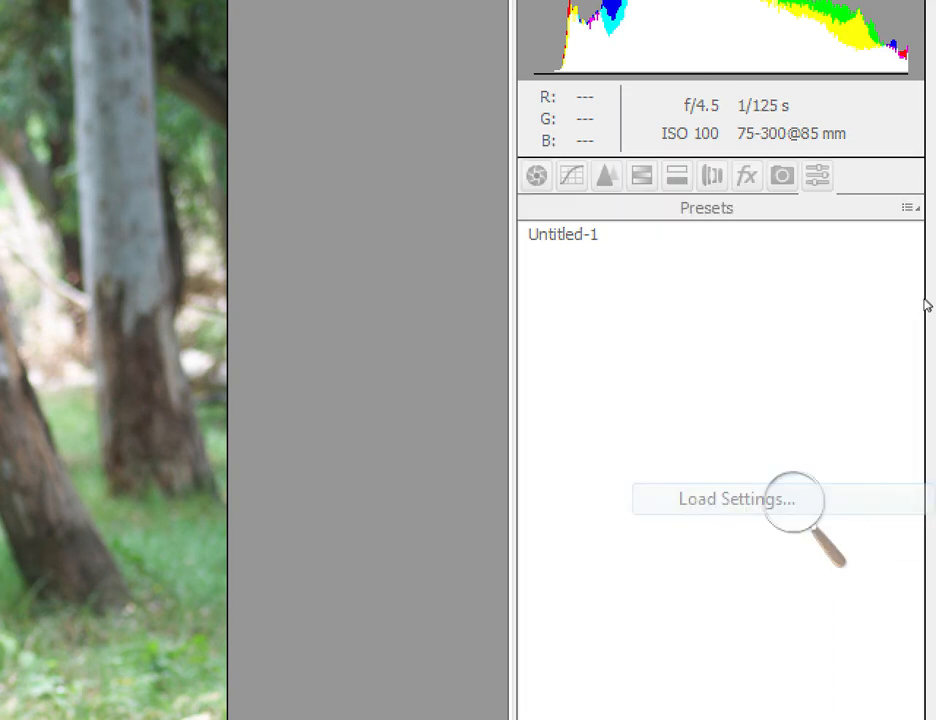
{"action": "left_click", "coordinate": [783, 520]}
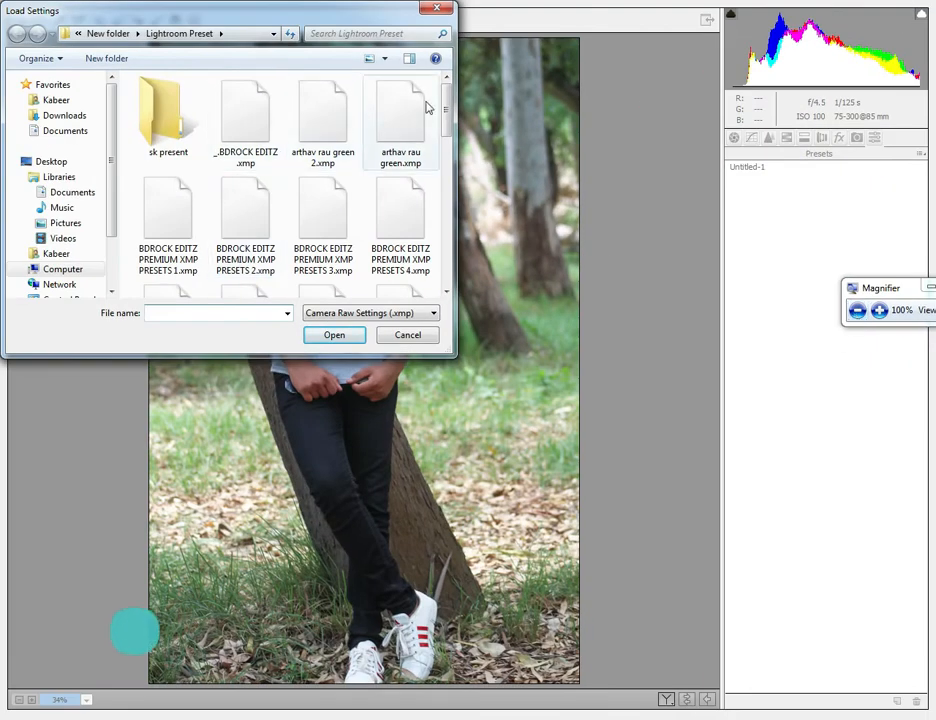
{"action": "left_click_drag", "start_coordinate": [446, 120], "coordinate": [443, 282]}
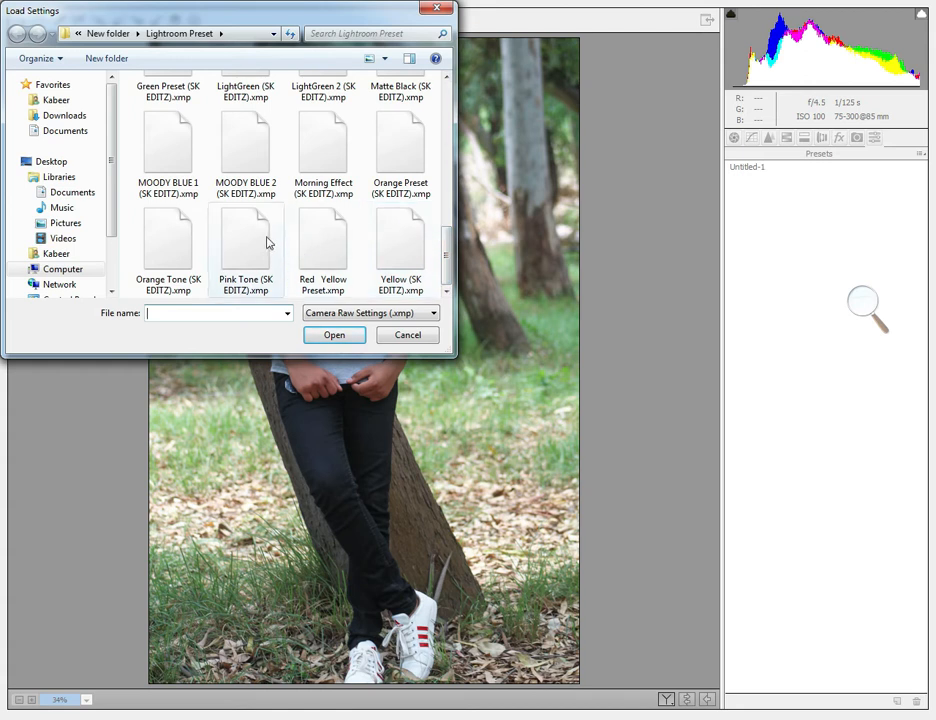
{"action": "left_click", "coordinate": [418, 260]}
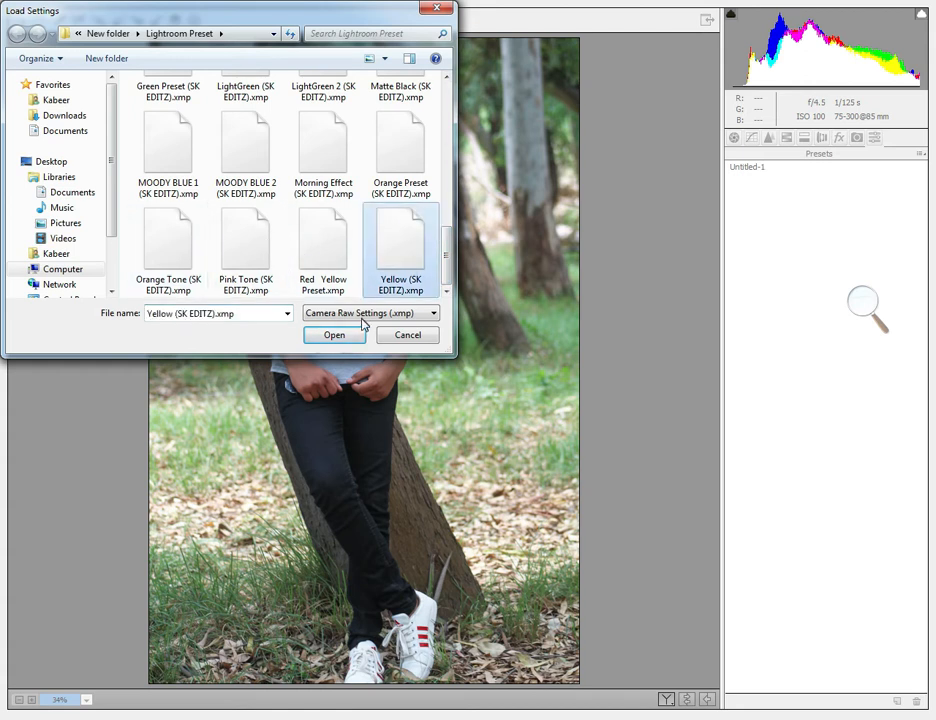
{"action": "left_click", "coordinate": [334, 335]}
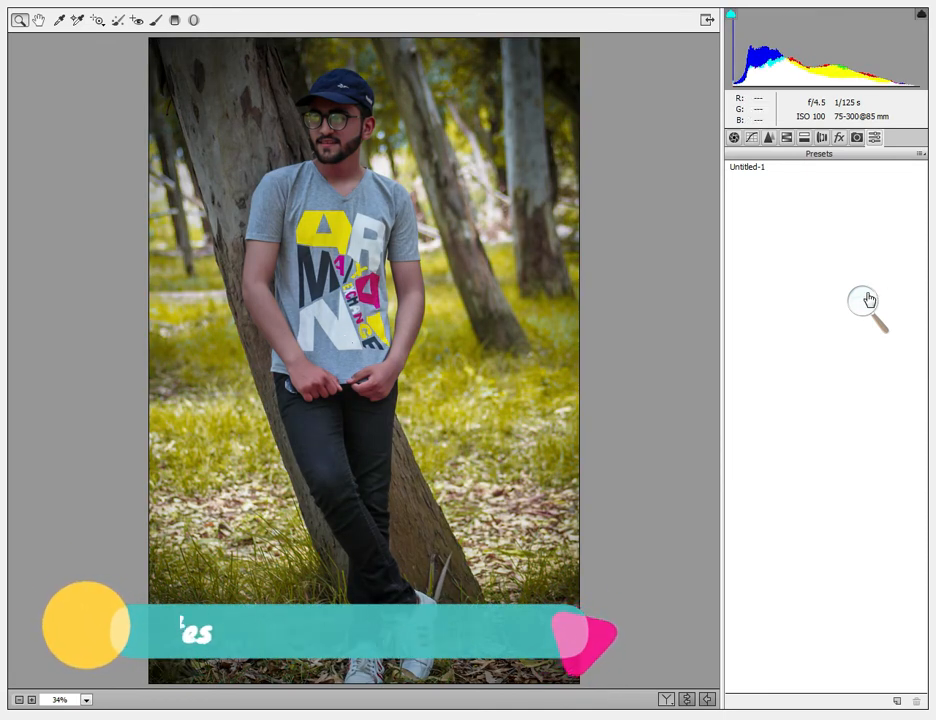
Load the settings file _.BDROCK EDITZ .xmp from the Lightroom Preset folder onto the photo
{"action": "left_click", "coordinate": [920, 156]}
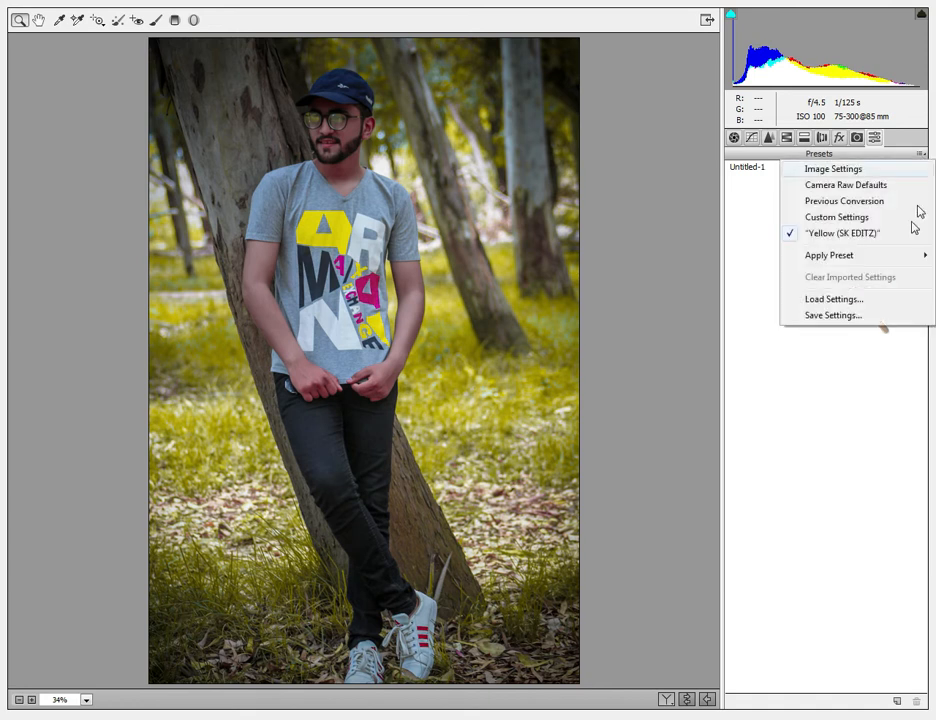
{"action": "left_click", "coordinate": [856, 300]}
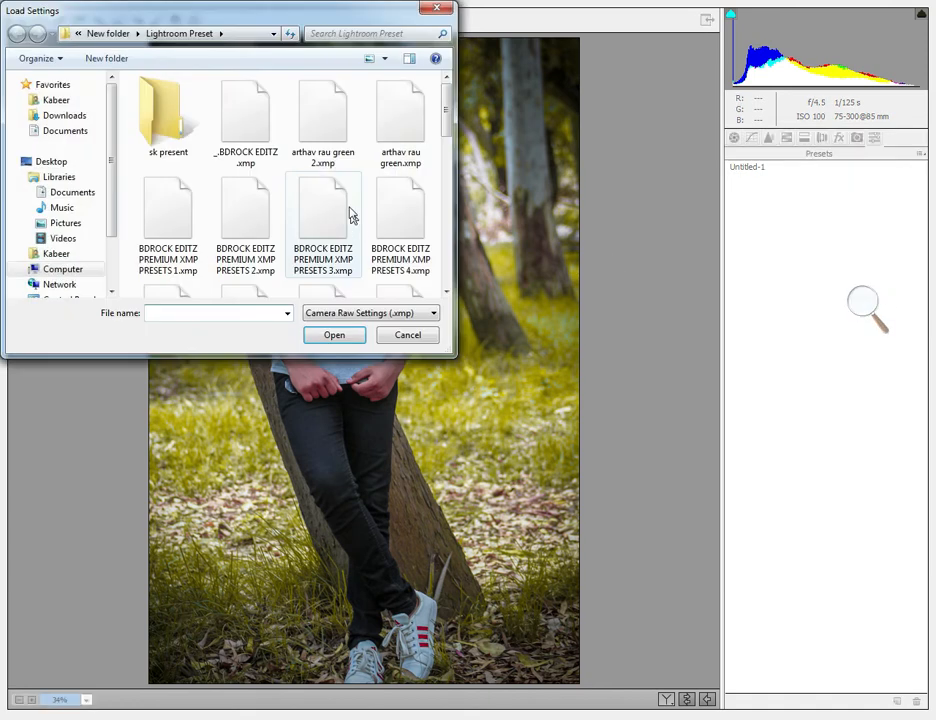
{"action": "left_click", "coordinate": [257, 140]}
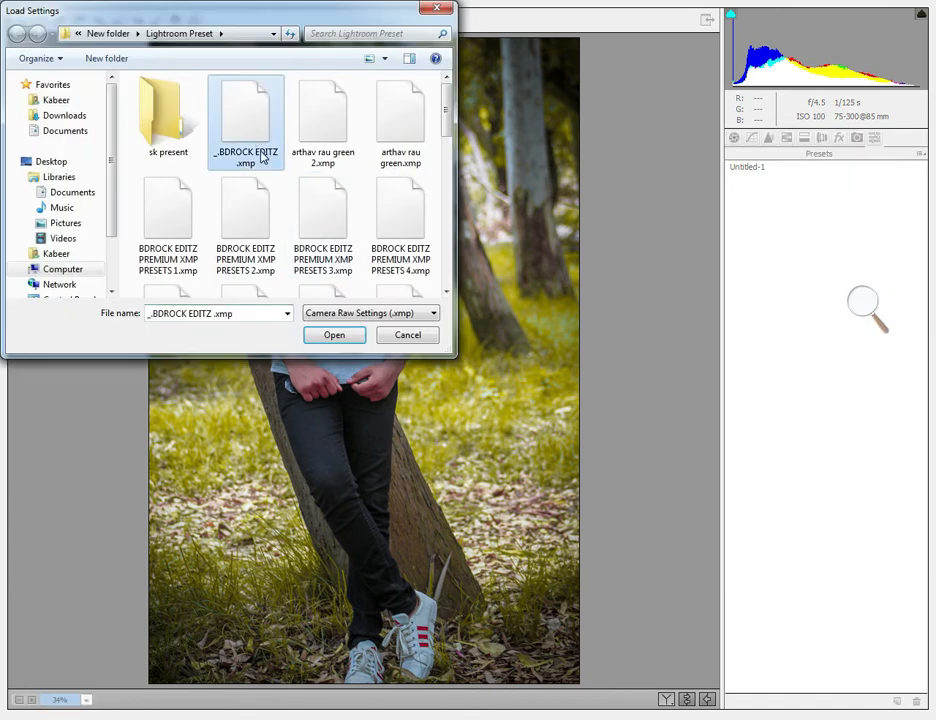
{"action": "left_click", "coordinate": [334, 335]}
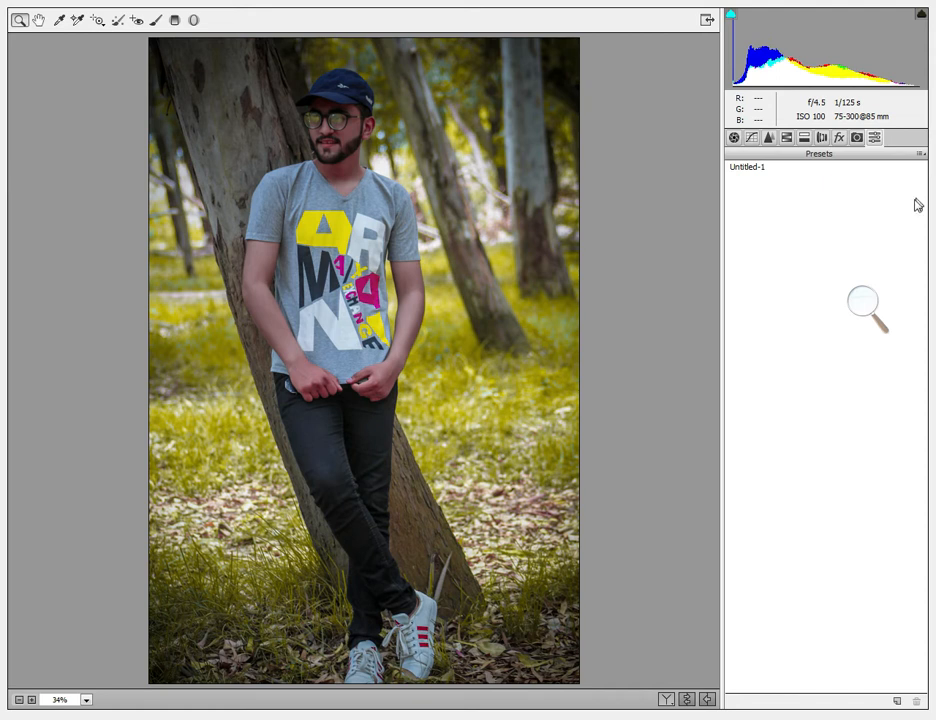
Load the settings file arthav rau green 2.xmp from the Lightroom Preset folder onto the photo
{"action": "left_click", "coordinate": [919, 154]}
{"action": "left_click", "coordinate": [842, 301]}
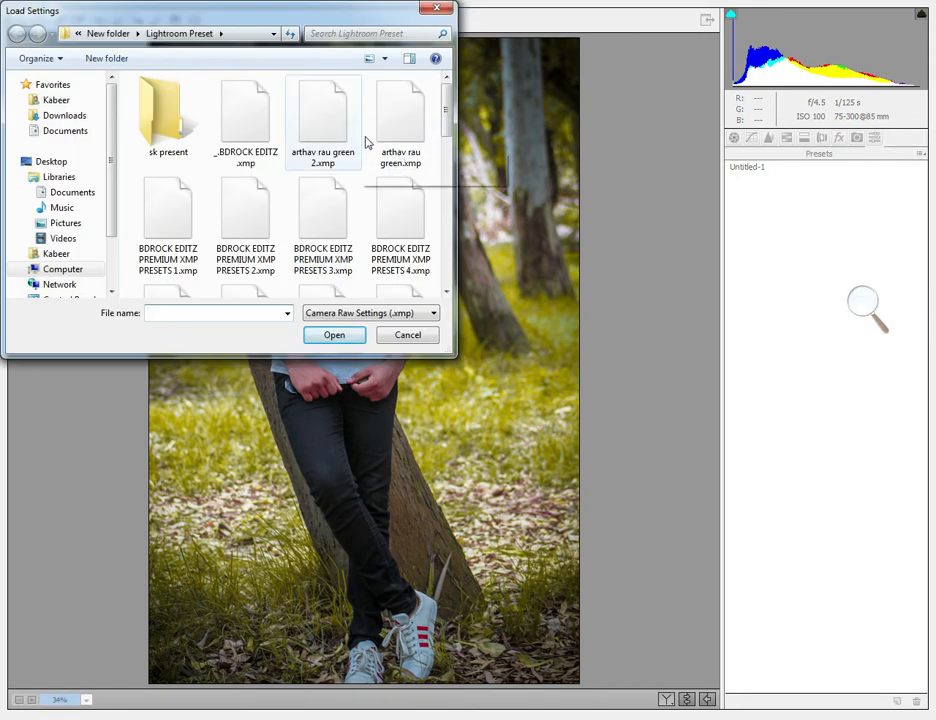
{"action": "left_click", "coordinate": [332, 143]}
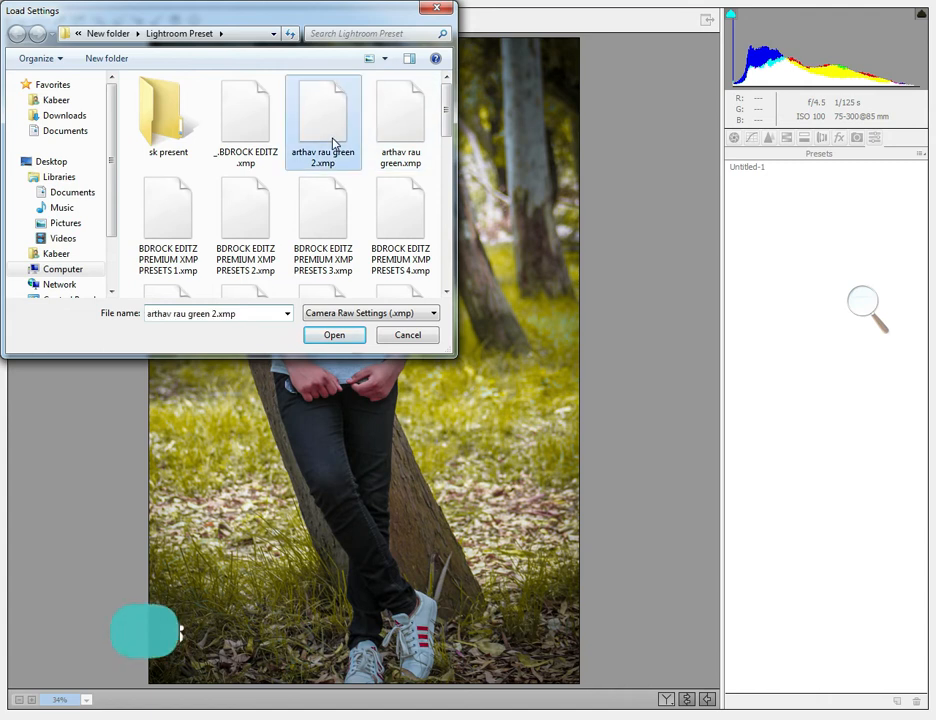
{"action": "left_click", "coordinate": [341, 338]}
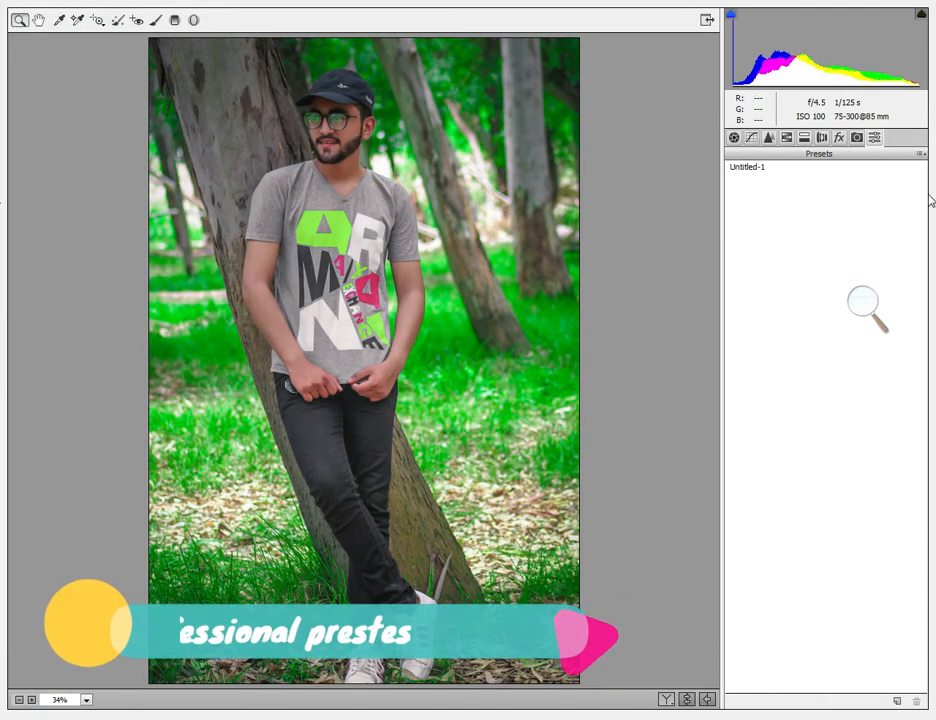
Load the settings file Black White Preset.xmp from the Lightroom Preset folder onto the photo
{"action": "left_click", "coordinate": [920, 154]}
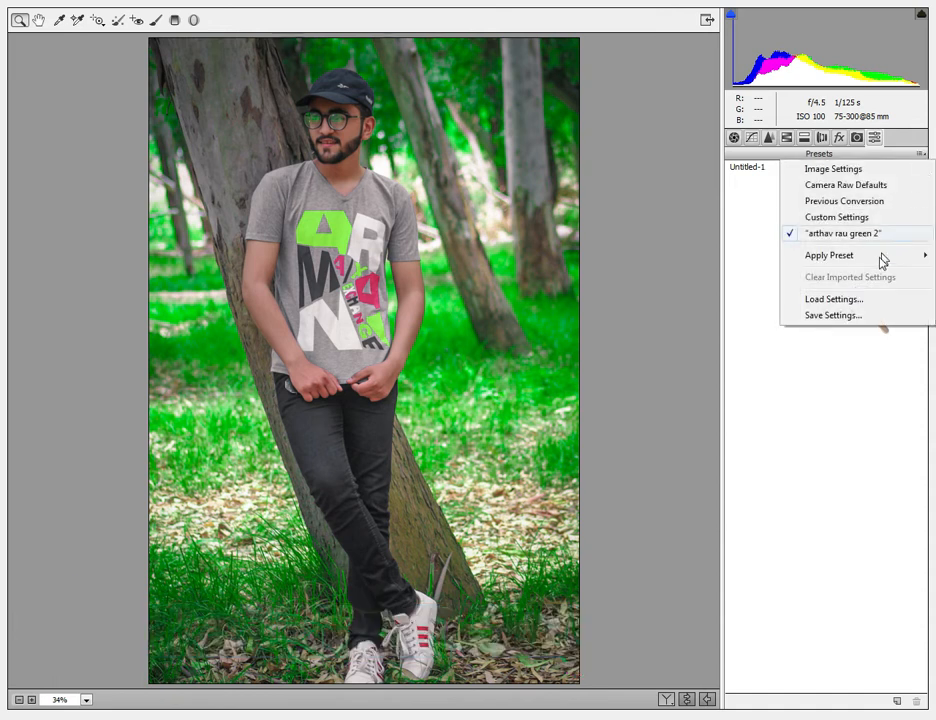
{"action": "left_click", "coordinate": [845, 300]}
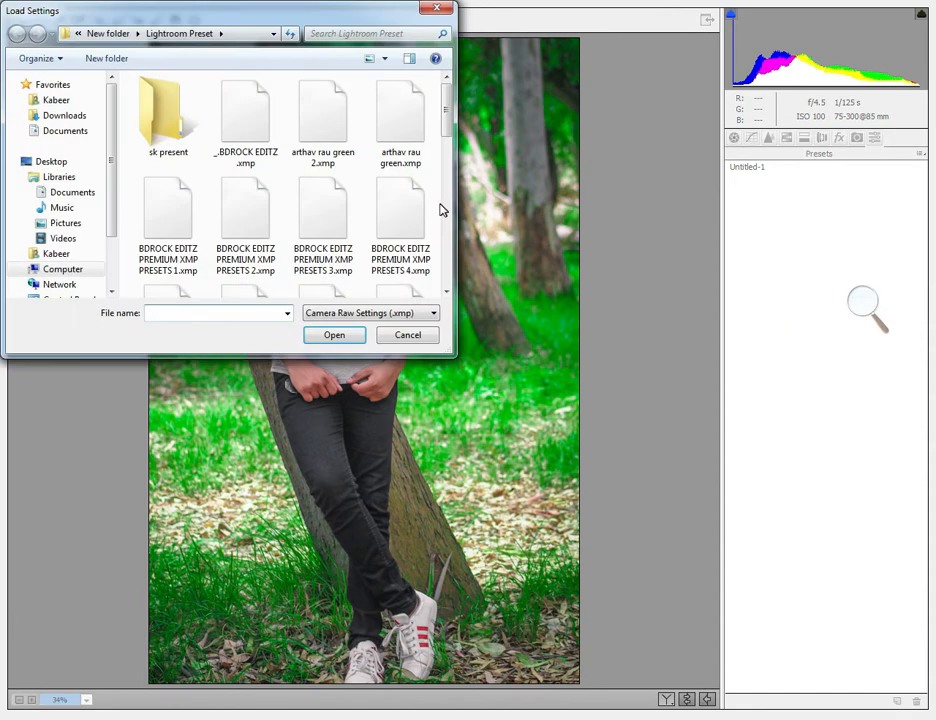
{"action": "left_click_drag", "start_coordinate": [449, 118], "coordinate": [446, 168]}
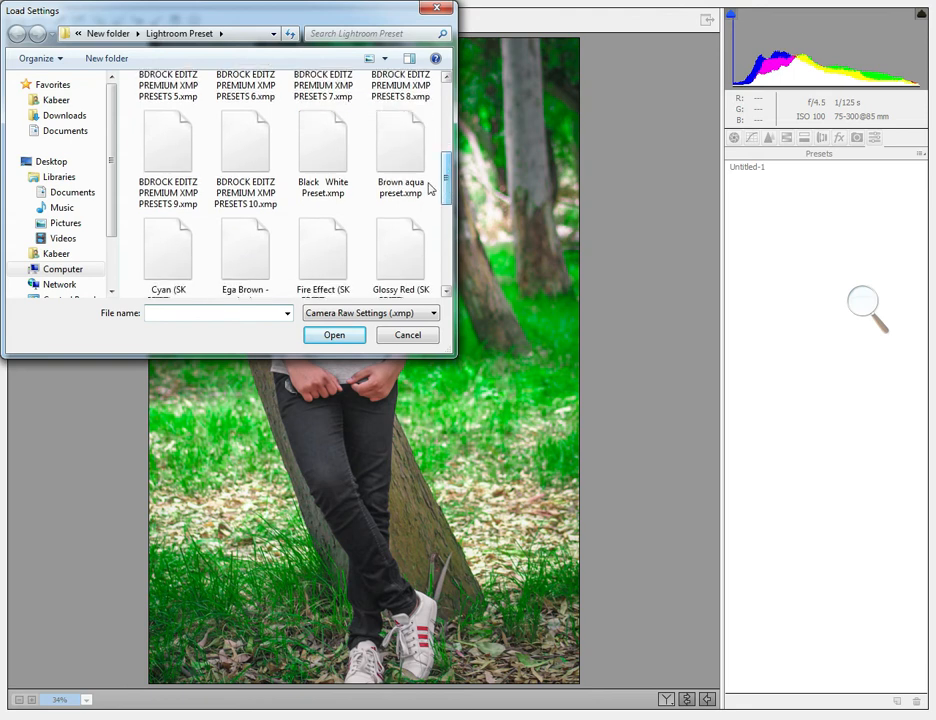
{"action": "left_click", "coordinate": [250, 170]}
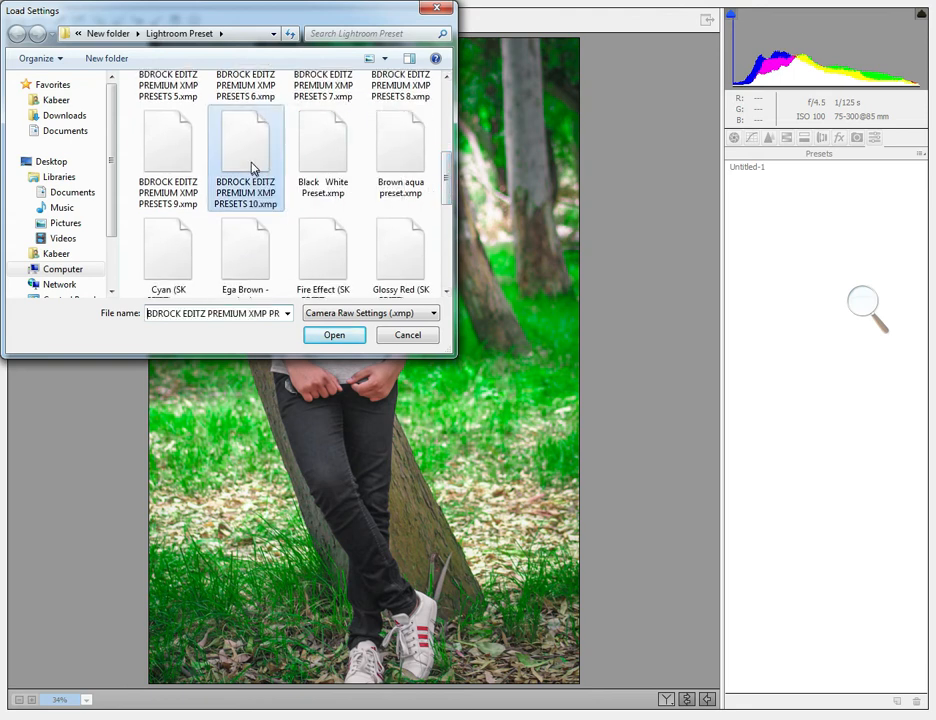
{"action": "left_click", "coordinate": [320, 165]}
{"action": "left_click", "coordinate": [349, 336]}
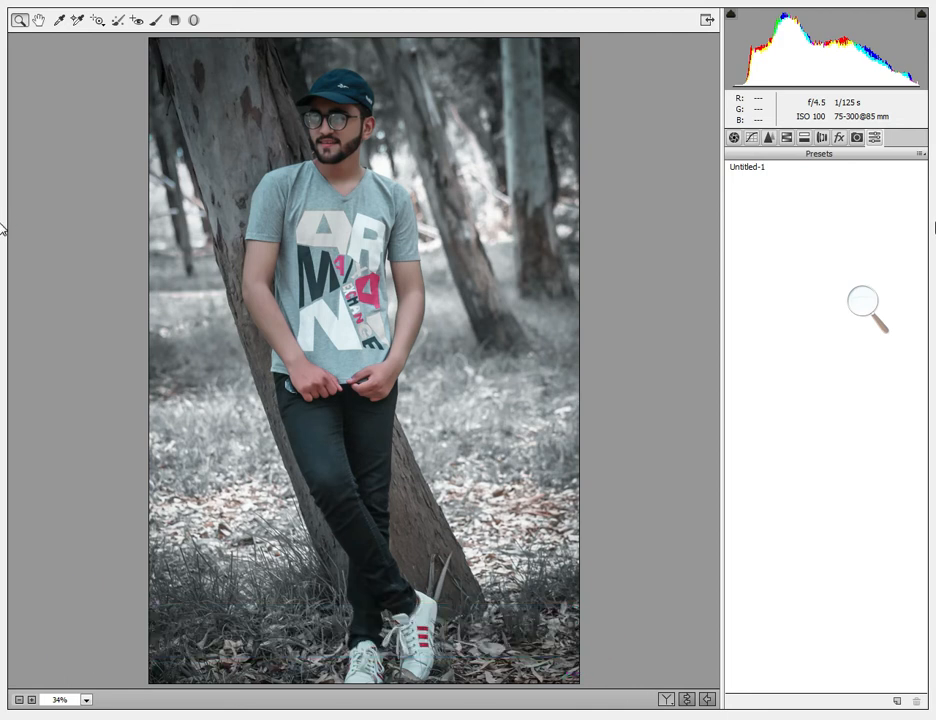
Load the Ega Brown XMP settings file from the Lightroom Preset folder onto the photo
{"action": "left_click", "coordinate": [920, 155]}
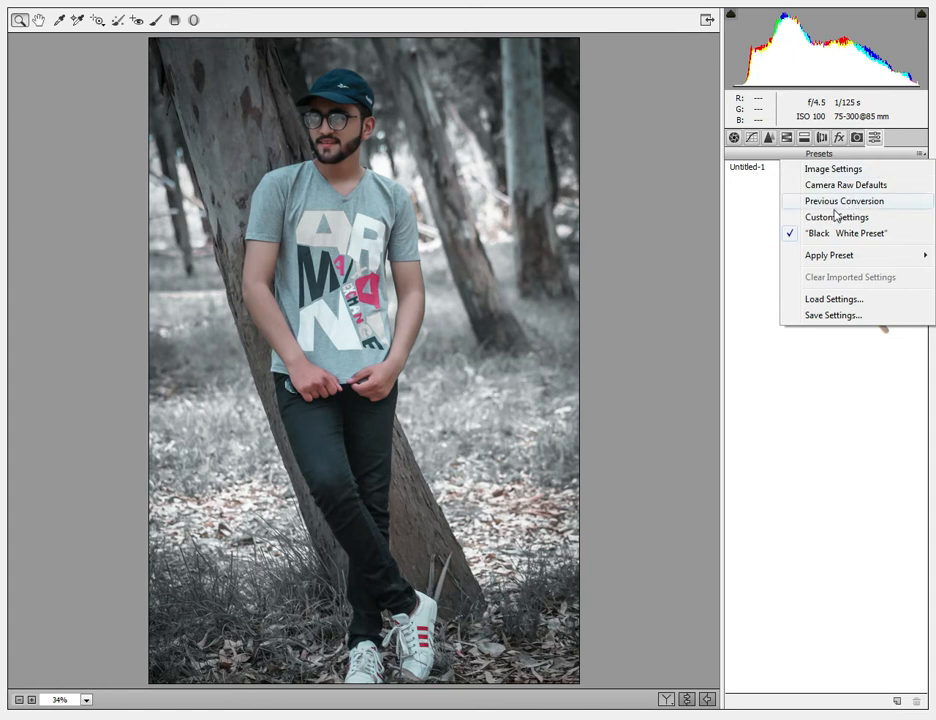
{"action": "left_click", "coordinate": [851, 303]}
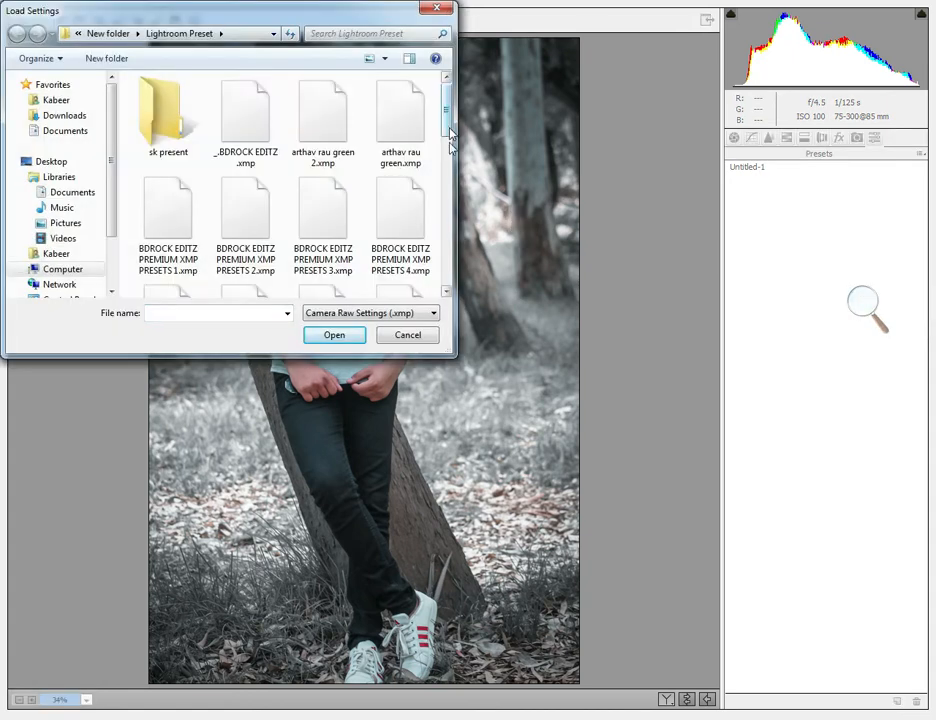
{"action": "scroll", "coordinate": [300, 160], "scroll_direction": "down", "scroll_amount": 3}
{"action": "left_click", "coordinate": [245, 247]}
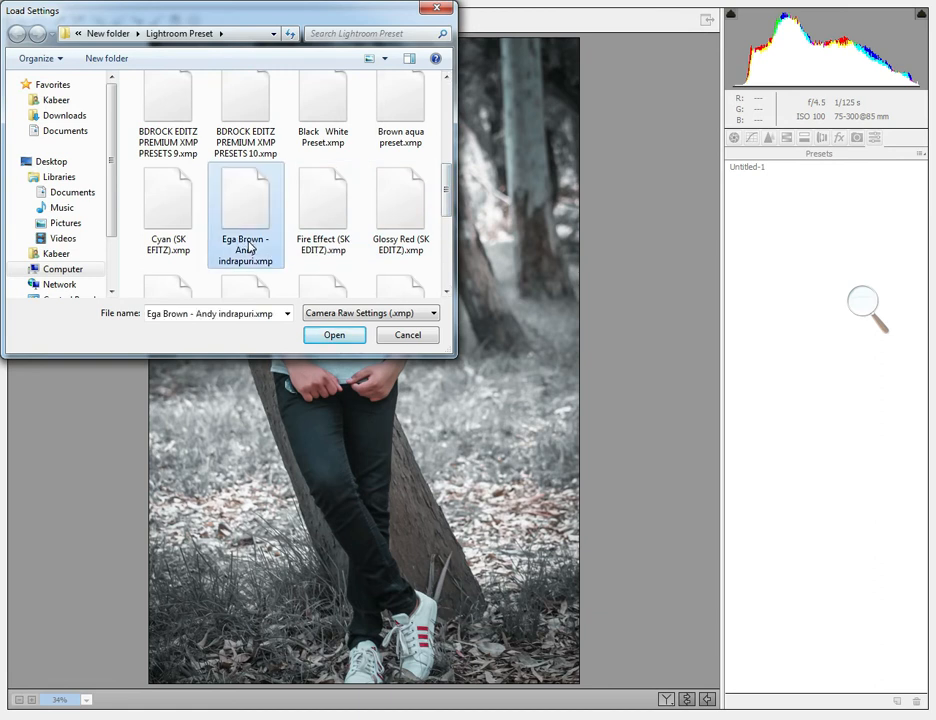
{"action": "left_click", "coordinate": [333, 336]}
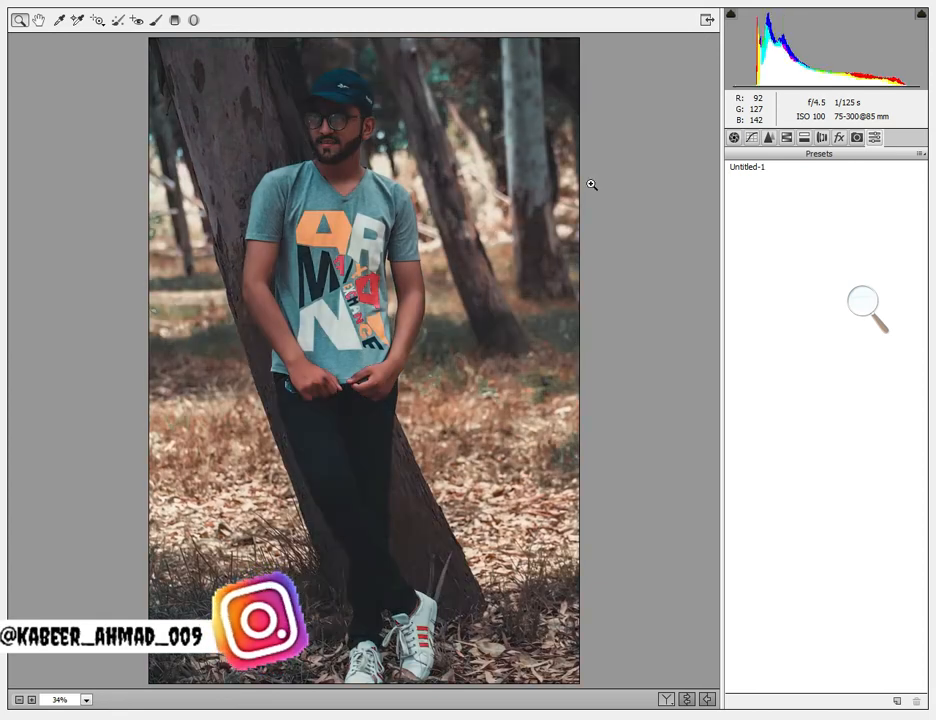
Load the settings file Glossy Red (SK EDITZ).xmp from the Lightroom Preset folder onto the photo
{"action": "left_click", "coordinate": [919, 154]}
{"action": "left_click", "coordinate": [812, 299]}
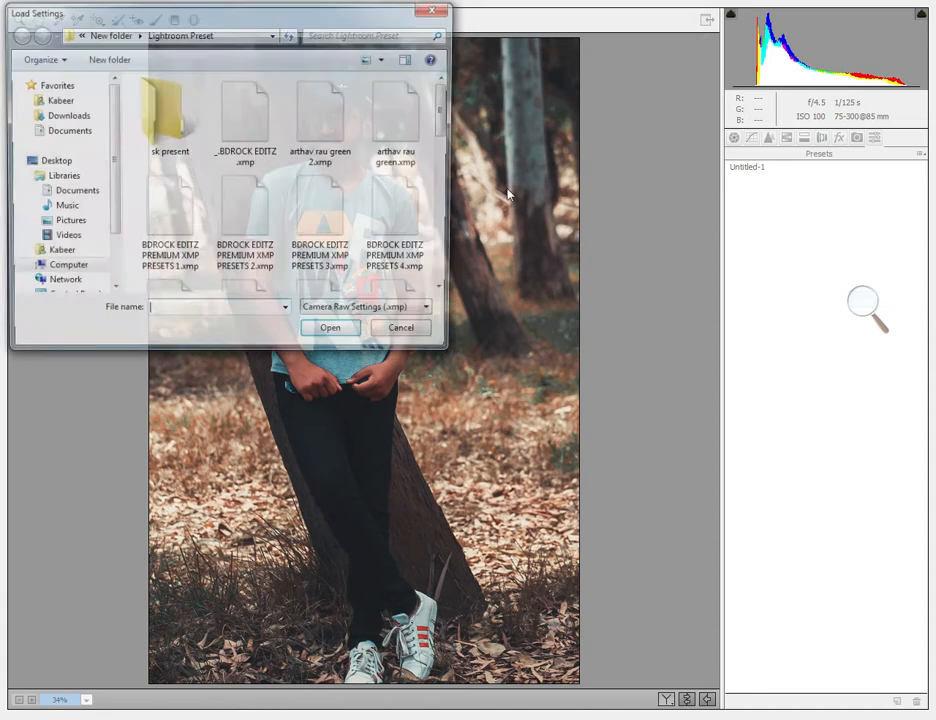
{"action": "scroll", "coordinate": [446, 121], "scroll_direction": "down", "scroll_amount": 5}
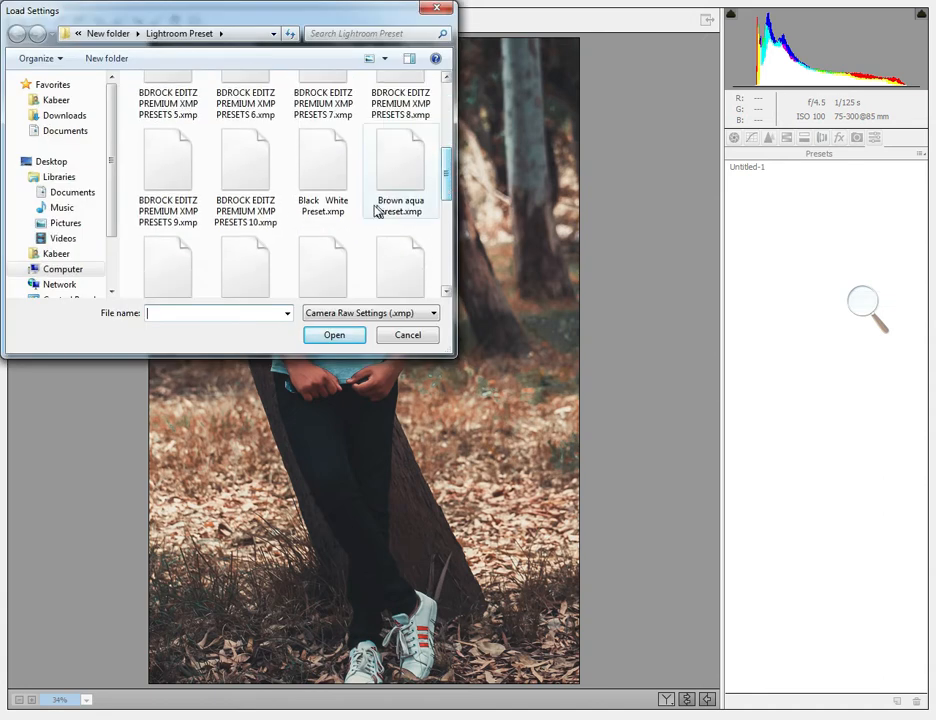
{"action": "scroll", "coordinate": [335, 150], "scroll_direction": "down", "scroll_amount": 2}
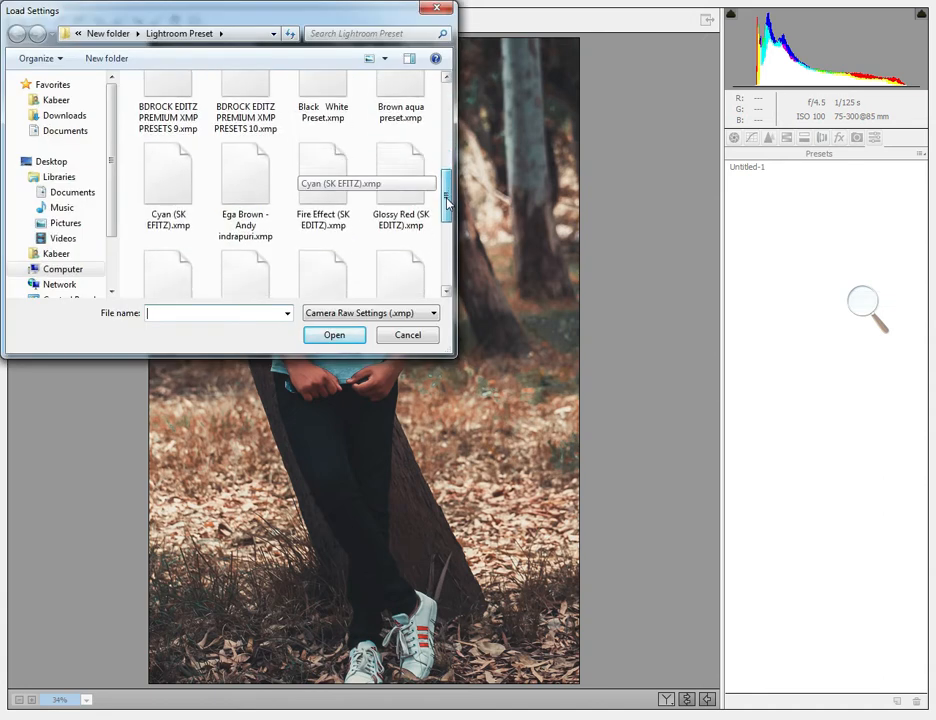
{"action": "left_click", "coordinate": [402, 228]}
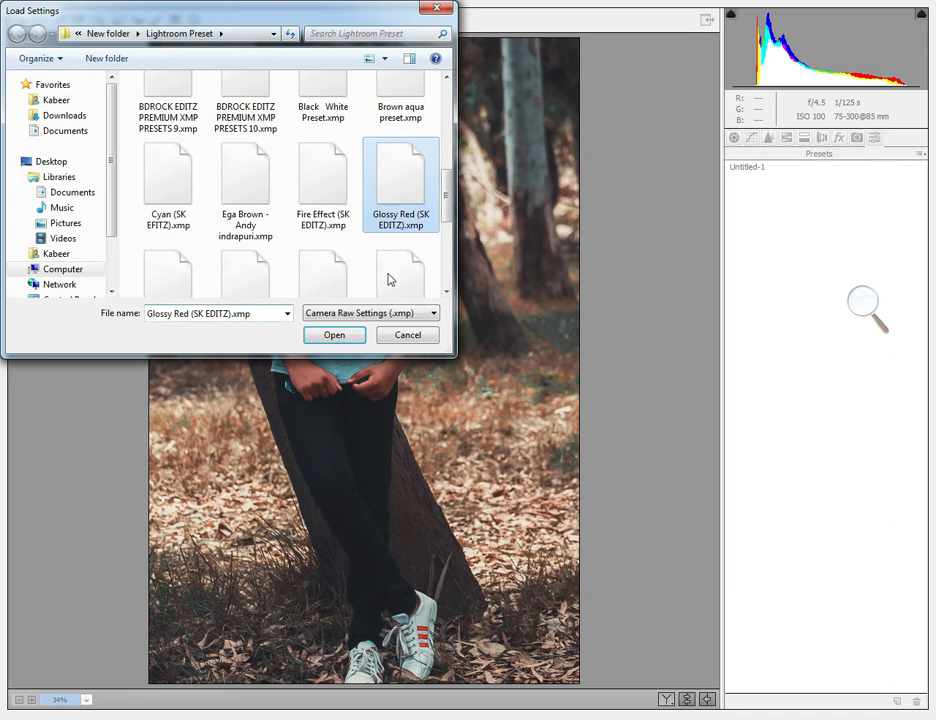
{"action": "left_click", "coordinate": [343, 335]}
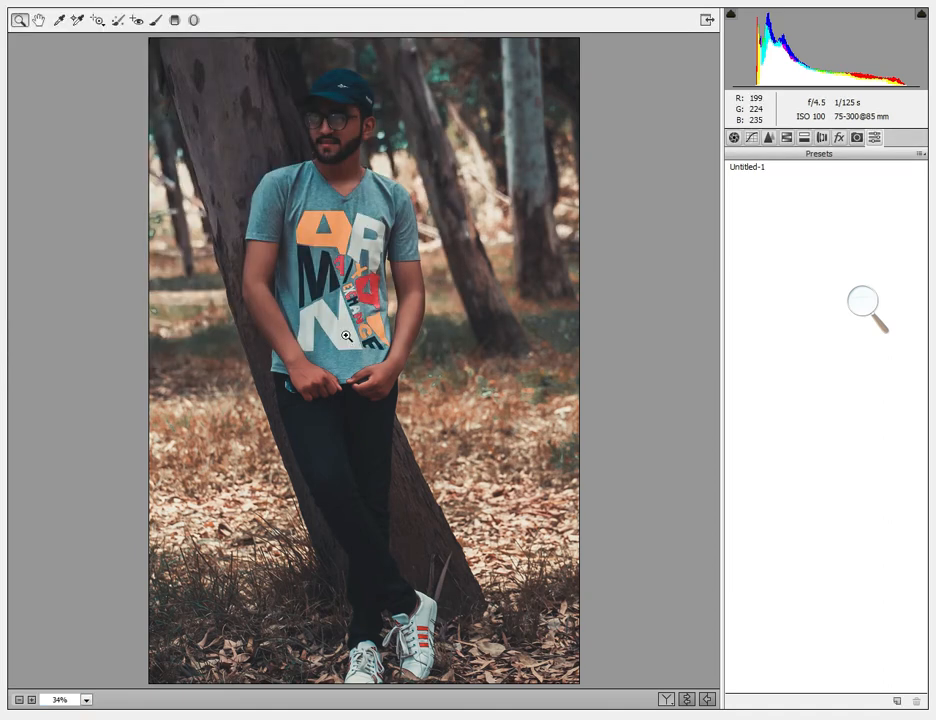
Load the settings file LightGreen (SK EDITZ).xmp from the Lightroom Preset folder onto the photo
{"action": "left_click", "coordinate": [921, 157]}
{"action": "left_click", "coordinate": [878, 303]}
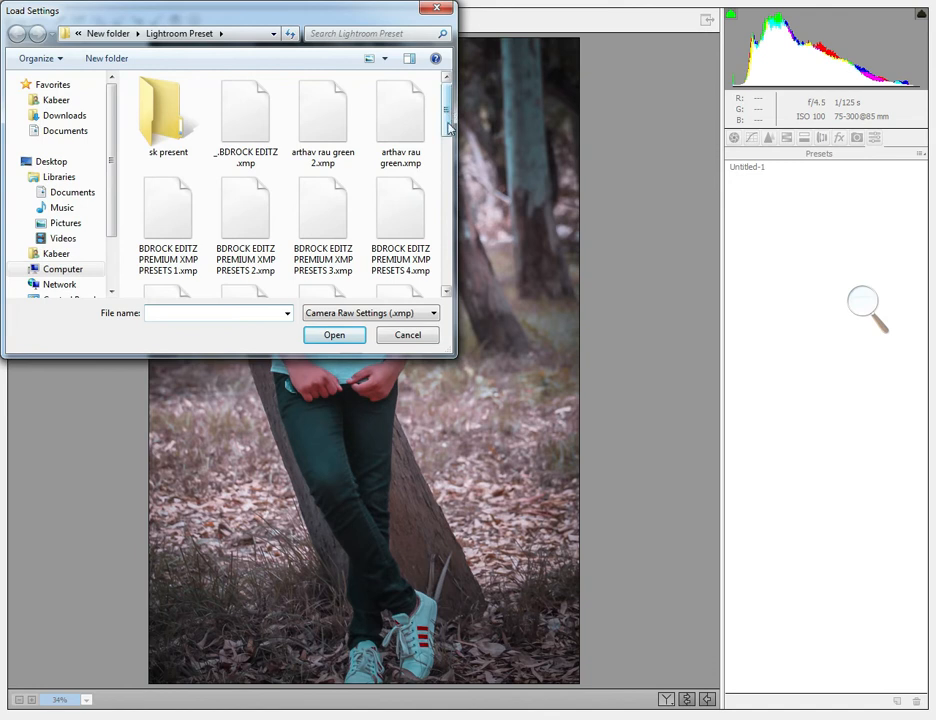
{"action": "left_click_drag", "start_coordinate": [449, 127], "coordinate": [446, 195]}
{"action": "left_click", "coordinate": [252, 265]}
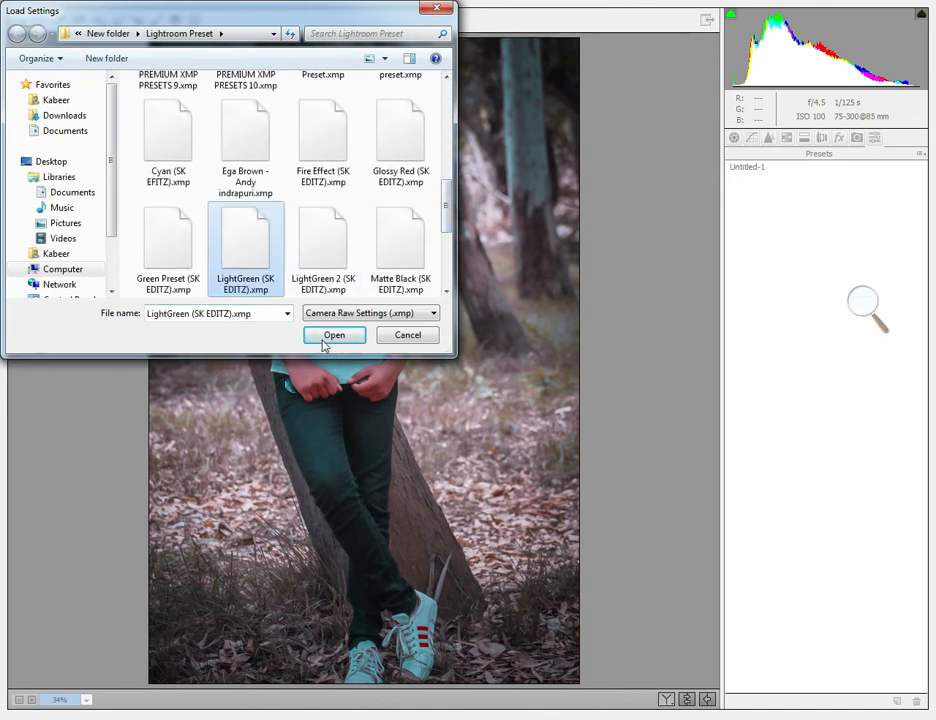
{"action": "left_click", "coordinate": [338, 338]}
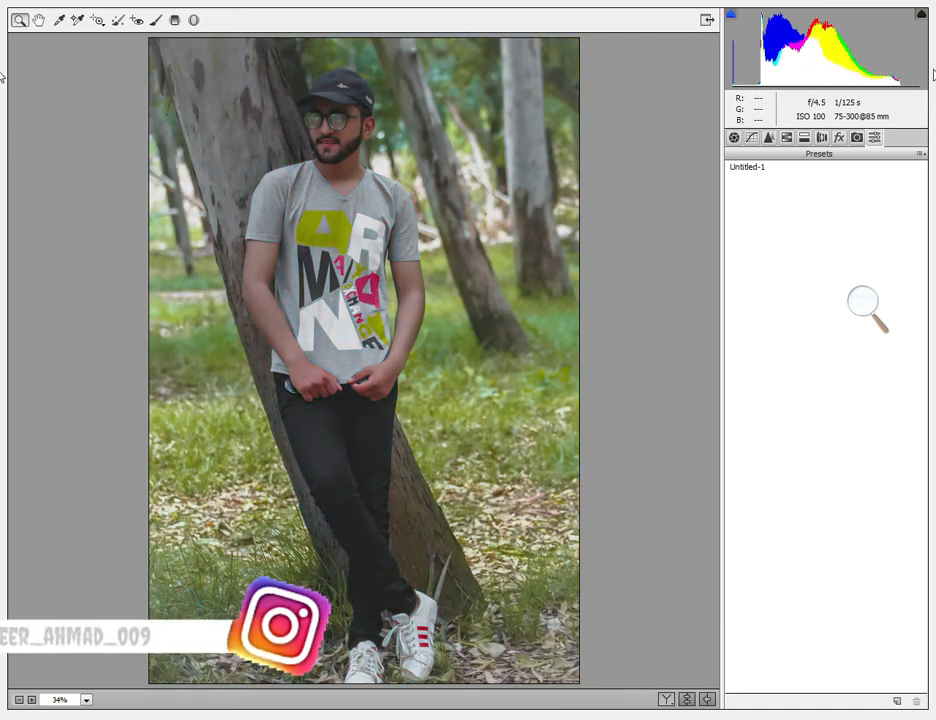
Load the settings file Morning Effect (SK EDITZ).xmp from the Lightroom Preset folder and apply the Camera Raw Filter to the photo
{"action": "left_click", "coordinate": [919, 154]}
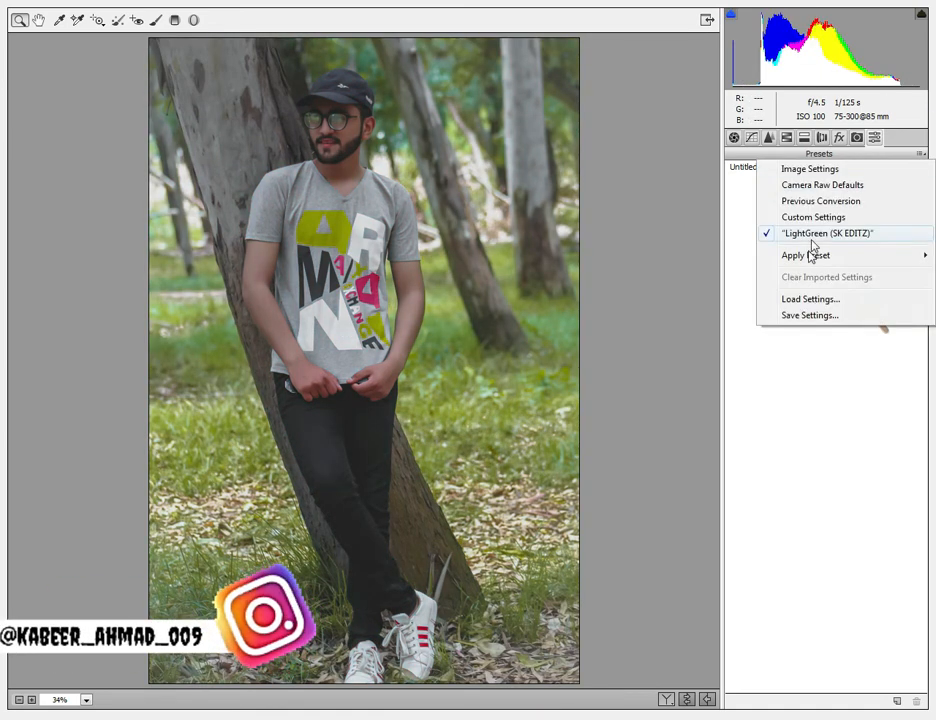
{"action": "left_click", "coordinate": [756, 300]}
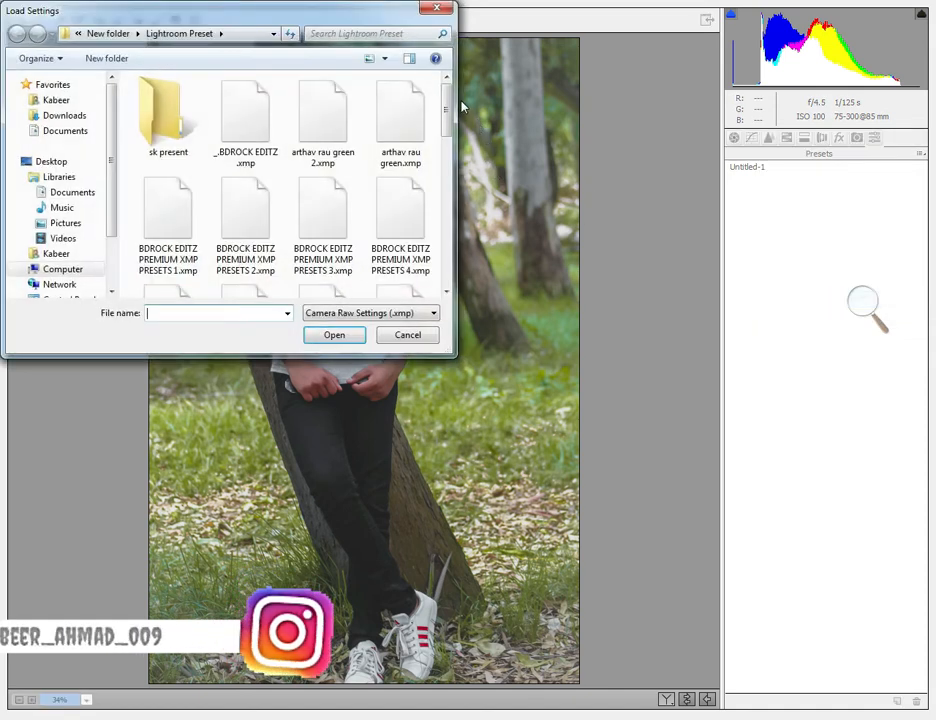
{"action": "scroll", "coordinate": [449, 162], "scroll_direction": "down", "scroll_amount": 3}
{"action": "scroll", "coordinate": [449, 162], "scroll_direction": "down", "scroll_amount": 5}
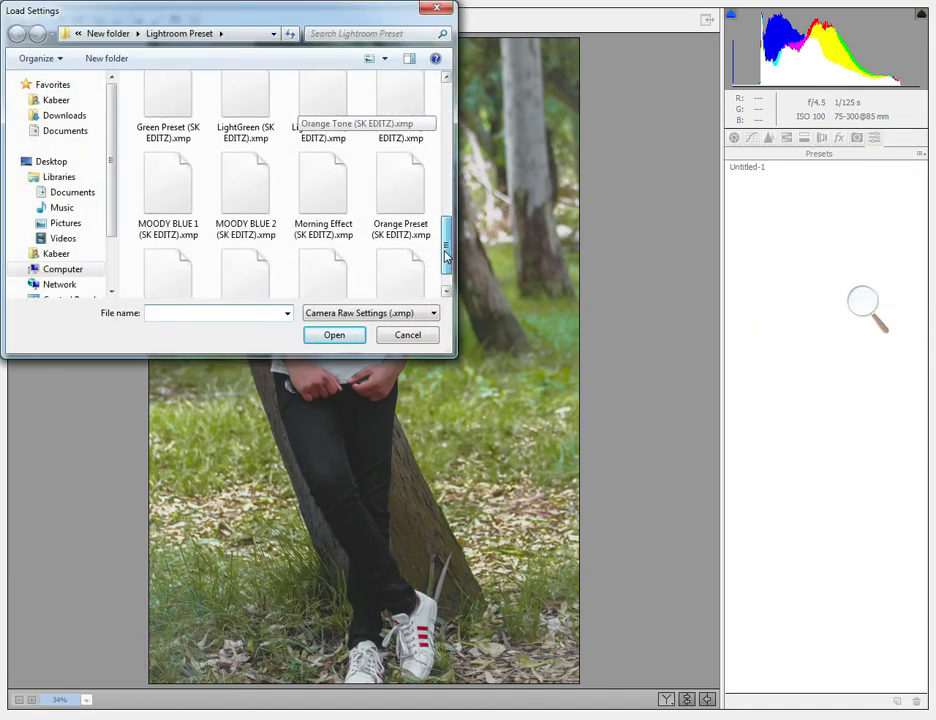
{"action": "left_click", "coordinate": [331, 213]}
{"action": "left_click", "coordinate": [334, 336]}
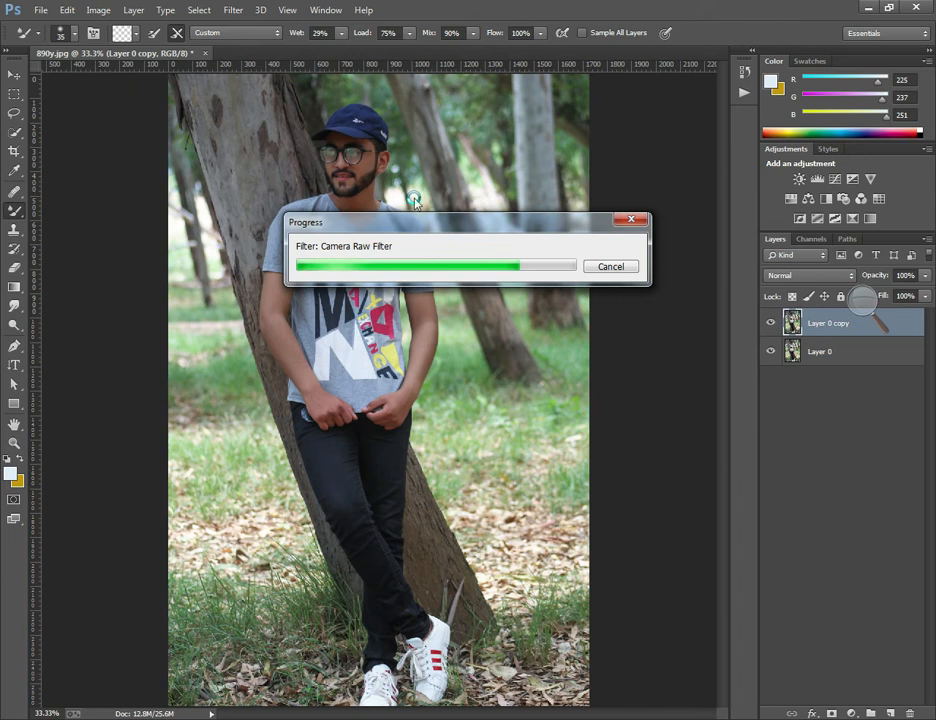
Compare the photo before and after grading by hiding and showing Layer 0 copy
{"action": "key", "text": "ctrl+minus"}
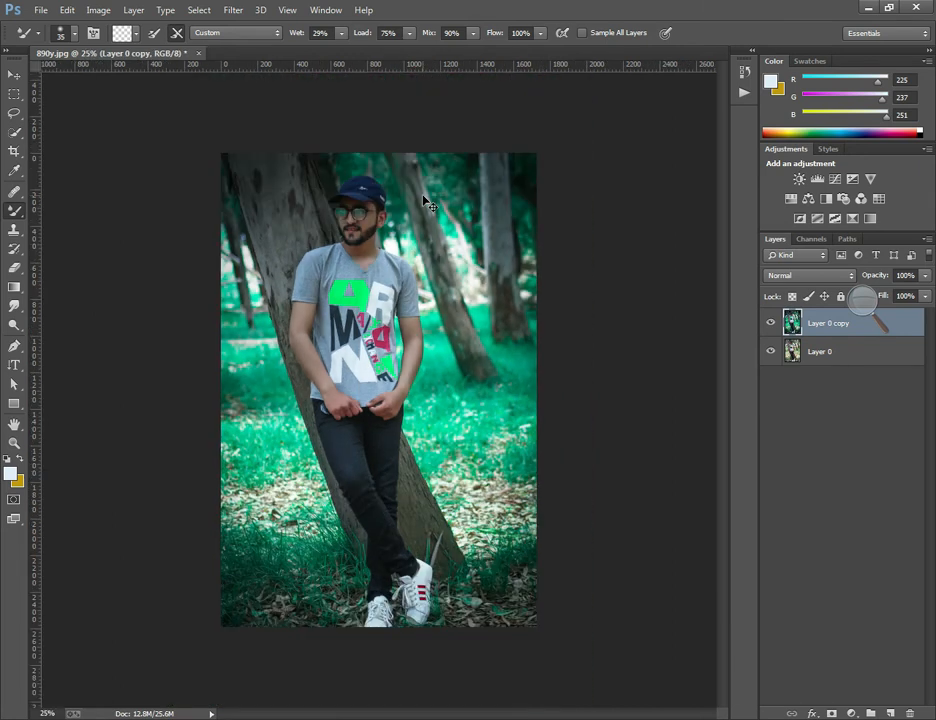
{"action": "left_click", "coordinate": [771, 323]}
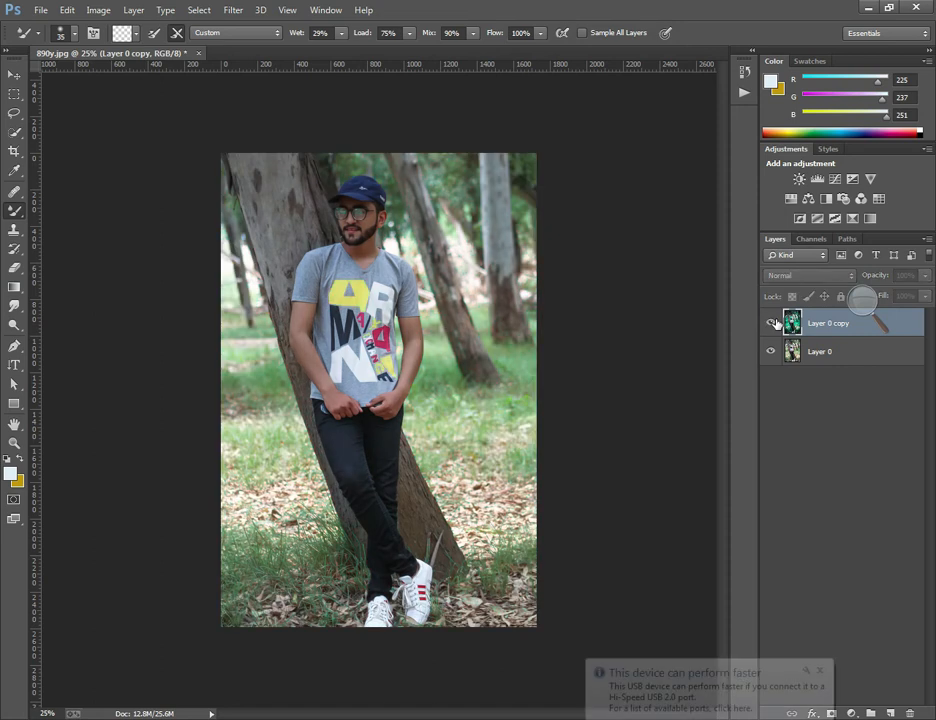
{"action": "left_click", "coordinate": [771, 323]}
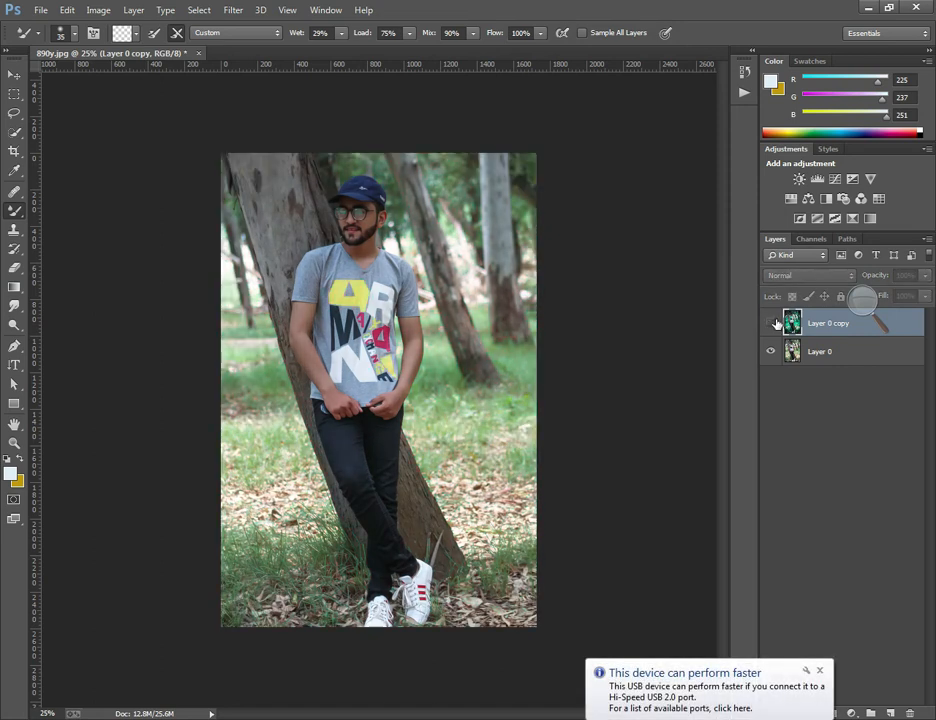
{"action": "left_click", "coordinate": [776, 323]}
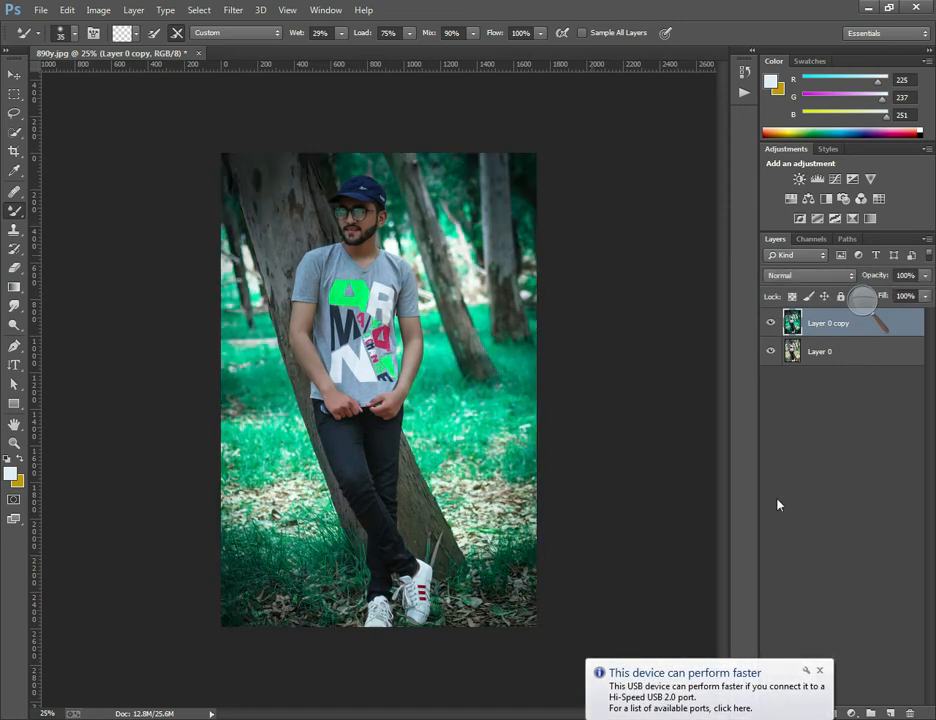
Dismiss the USB device notification and close the AutoPlay window
{"action": "left_click", "coordinate": [819, 671]}
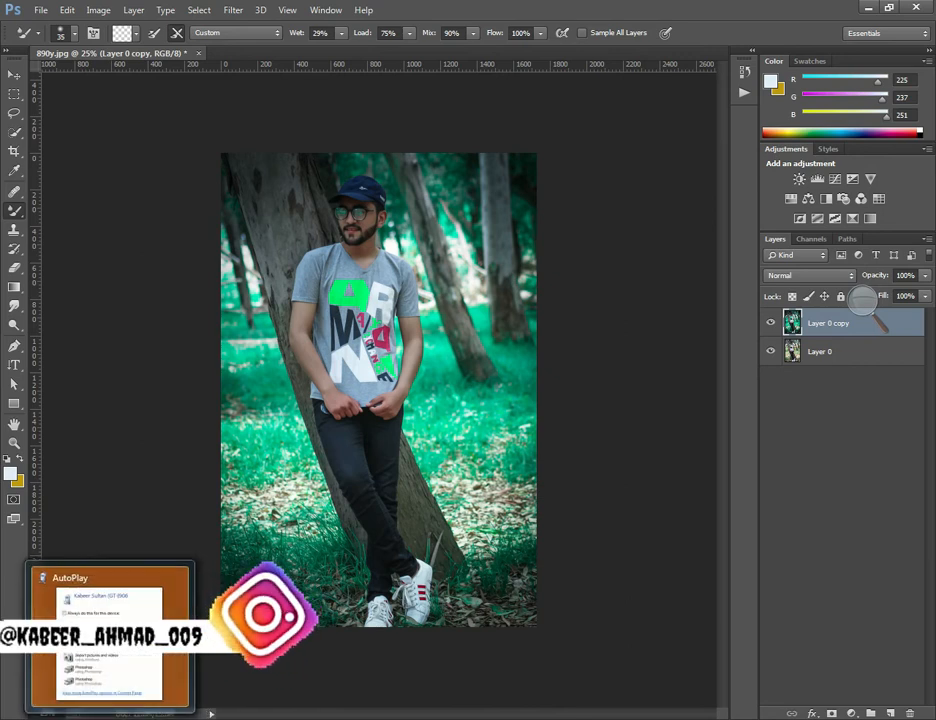
{"action": "left_click", "coordinate": [111, 716]}
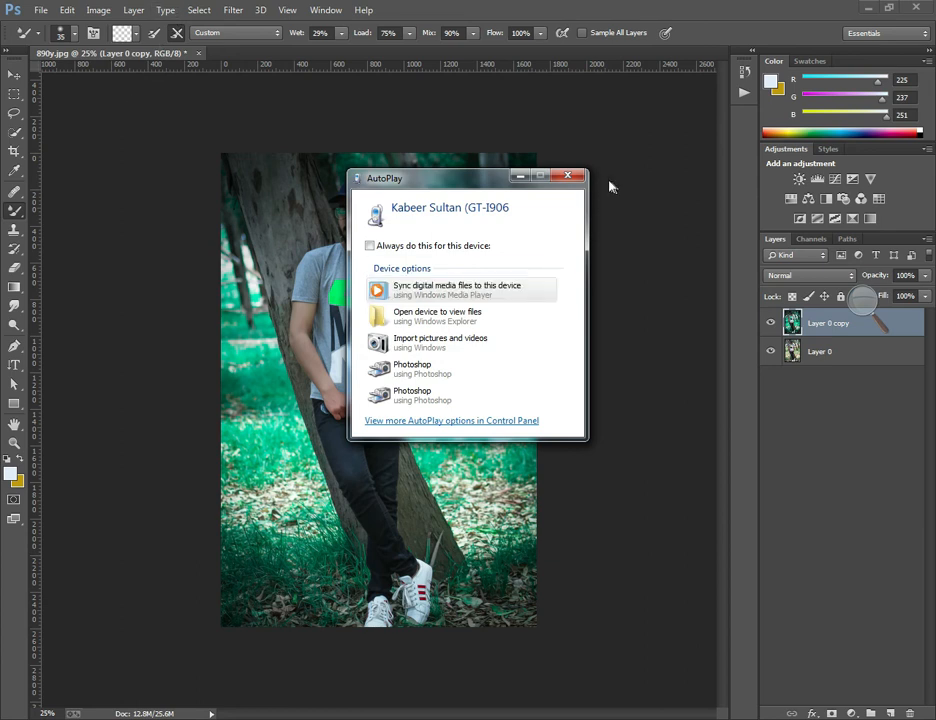
{"action": "left_click", "coordinate": [567, 176]}
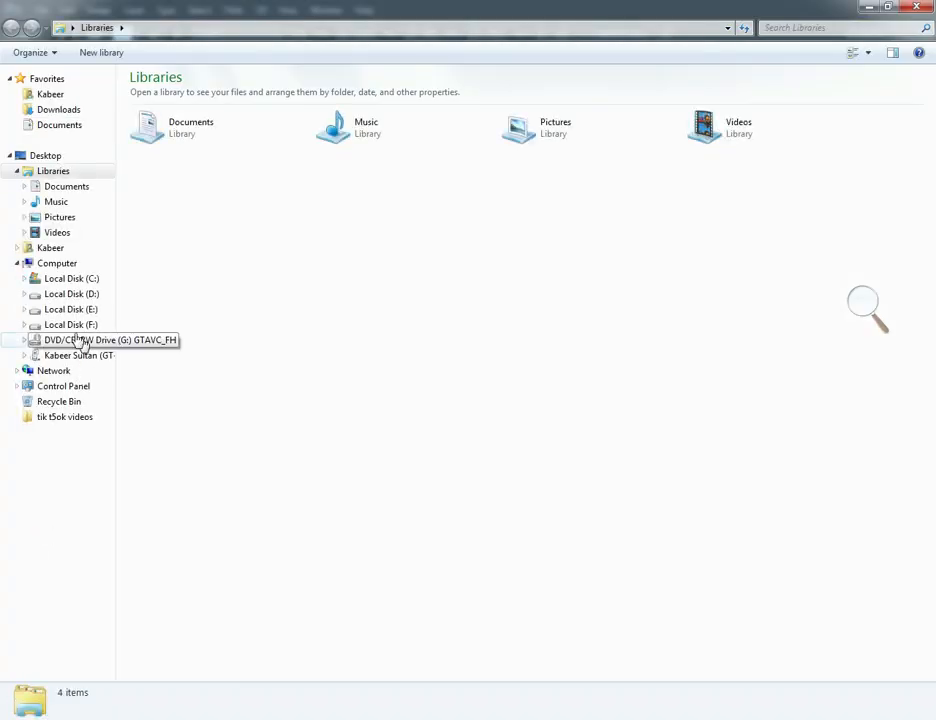
In Windows Explorer, open the folder Technical_Zeeshan_100_Text_PNG inside EDITING ROOM on Local Disk (F:)
{"action": "left_click", "coordinate": [74, 324]}
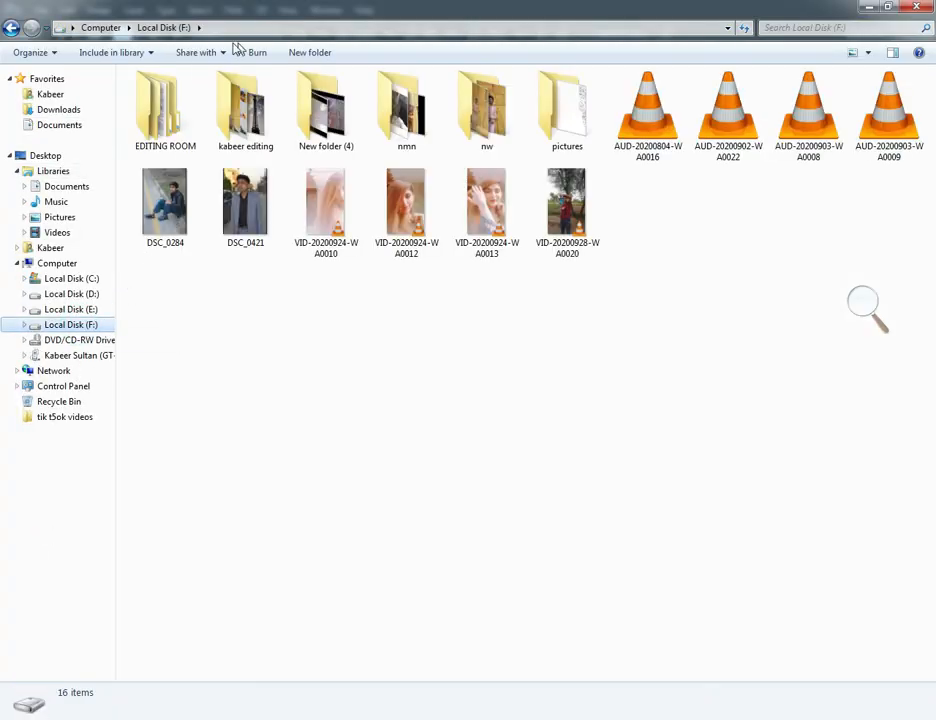
{"action": "double_click", "coordinate": [173, 121]}
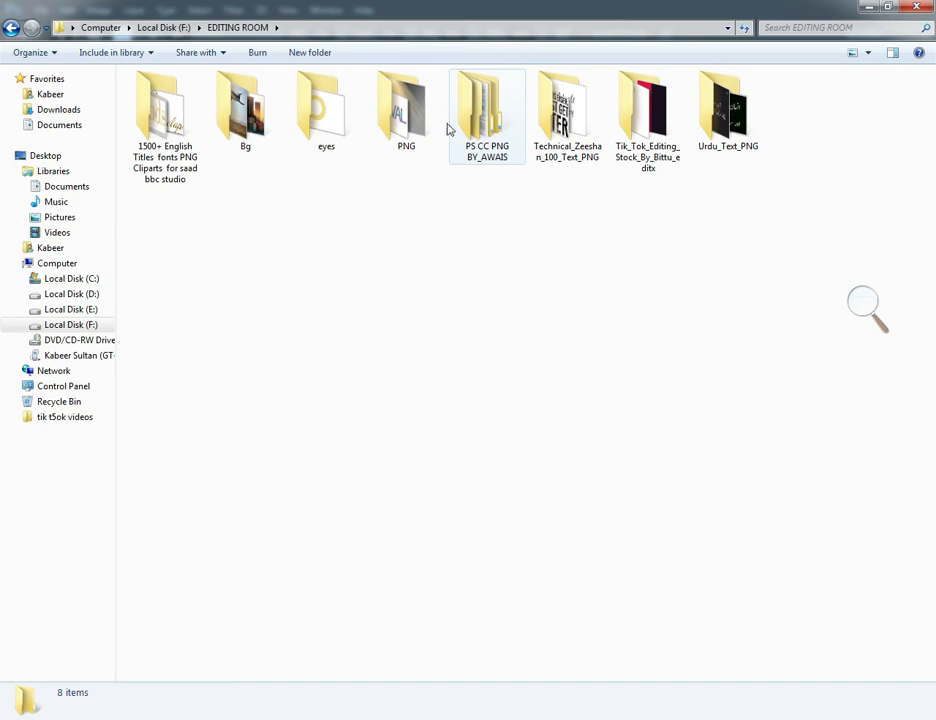
{"action": "left_click", "coordinate": [428, 128]}
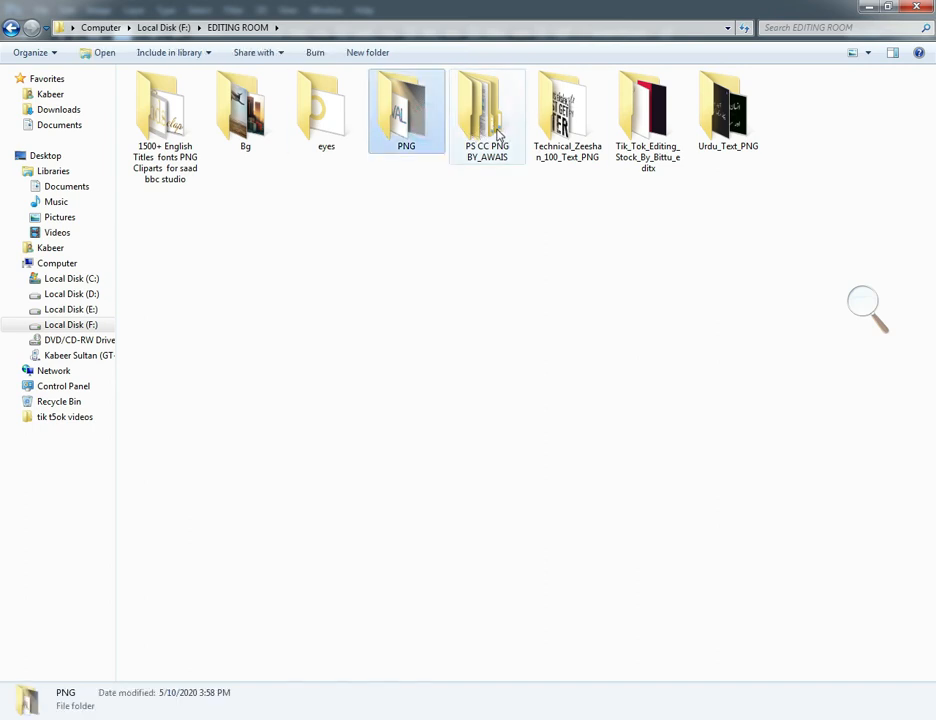
{"action": "double_click", "coordinate": [563, 127]}
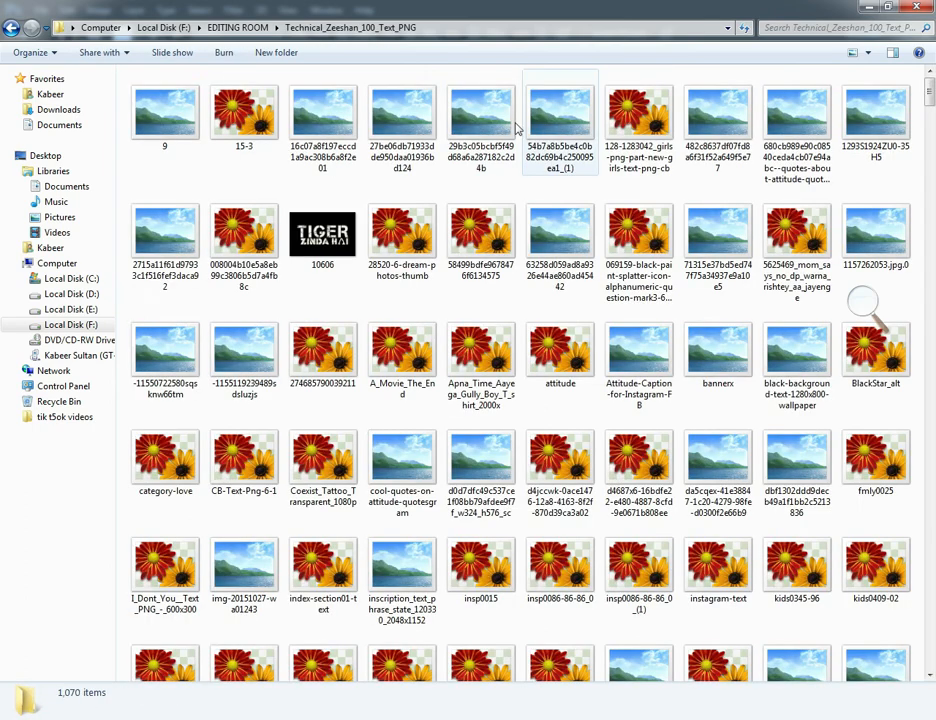
Browse the text images and preview the GULLY BOY picture in Windows Photo Viewer
{"action": "scroll", "coordinate": [467, 258], "scroll_direction": "down", "scroll_amount": 3}
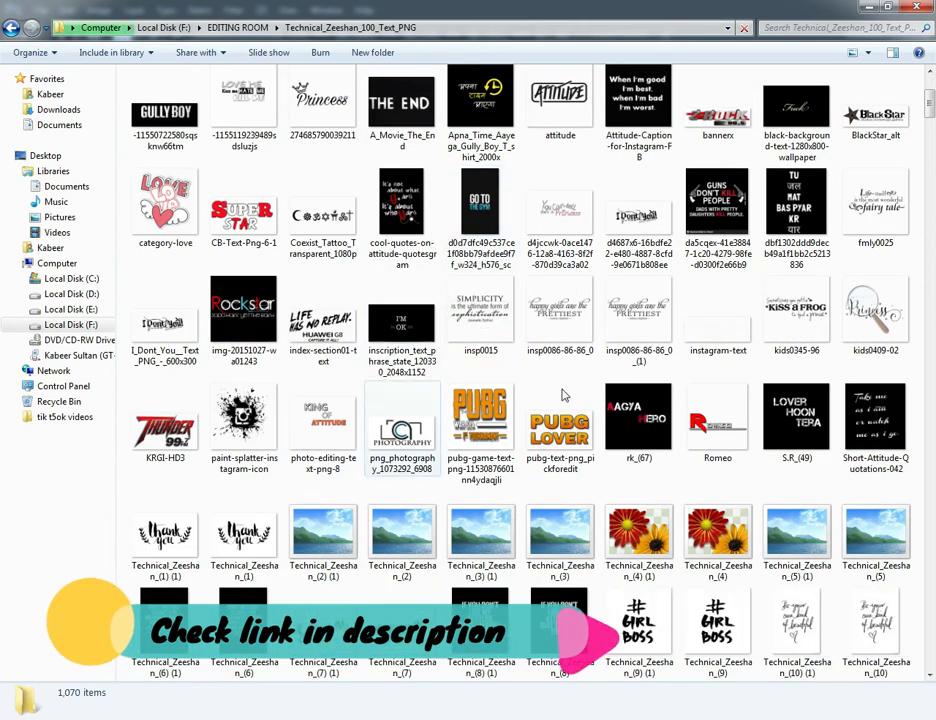
{"action": "scroll", "coordinate": [660, 405], "scroll_direction": "down", "scroll_amount": 8}
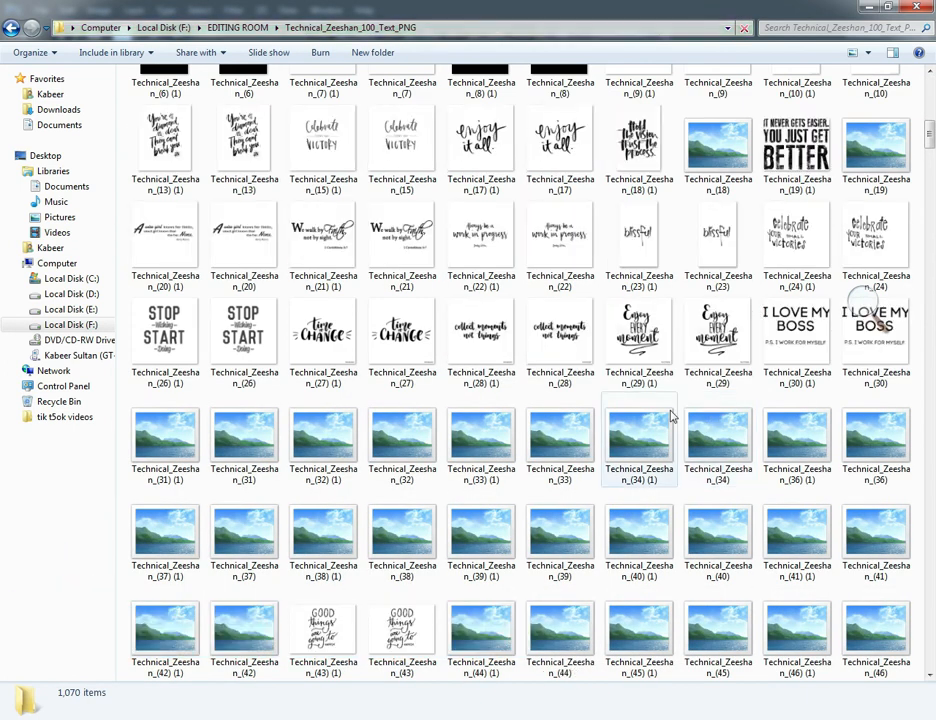
{"action": "scroll", "coordinate": [678, 405], "scroll_direction": "up", "scroll_amount": 4}
{"action": "scroll", "coordinate": [678, 410], "scroll_direction": "up", "scroll_amount": 5}
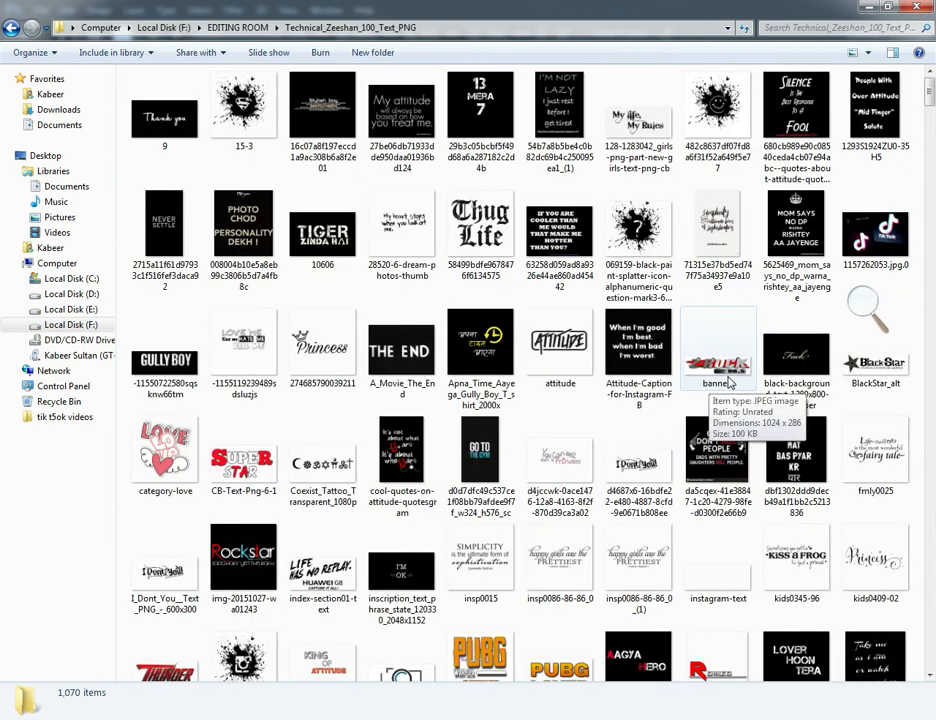
{"action": "double_click", "coordinate": [172, 366]}
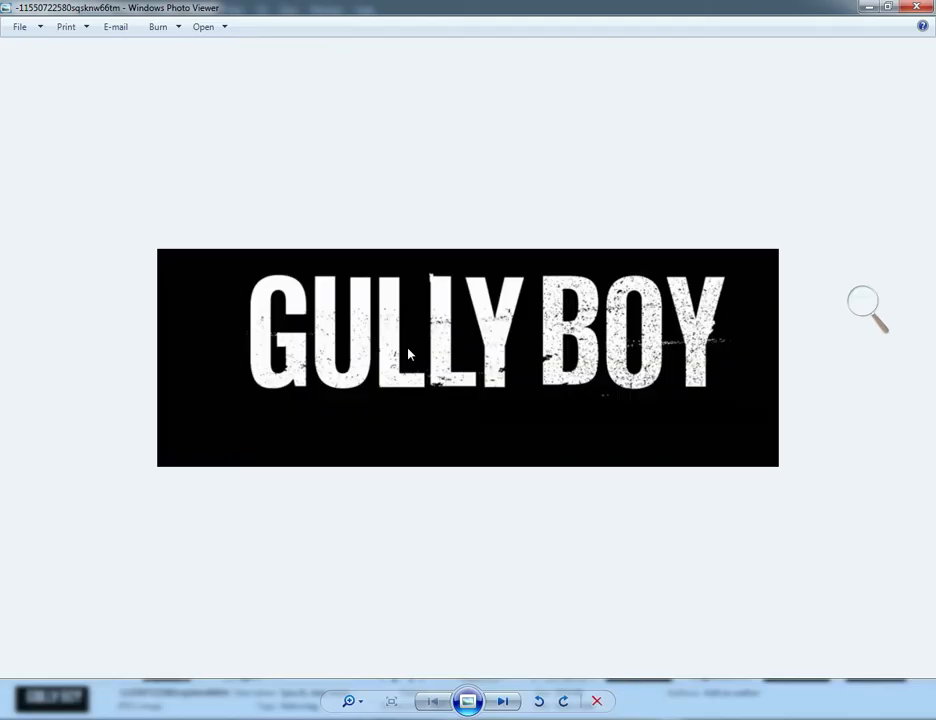
Open the previewed GULLY BOY image in Photoshop and switch to the Photoshop window
{"action": "right_click", "coordinate": [433, 322]}
{"action": "mouse_move", "coordinate": [518, 331]}
{"action": "left_click", "coordinate": [665, 349]}
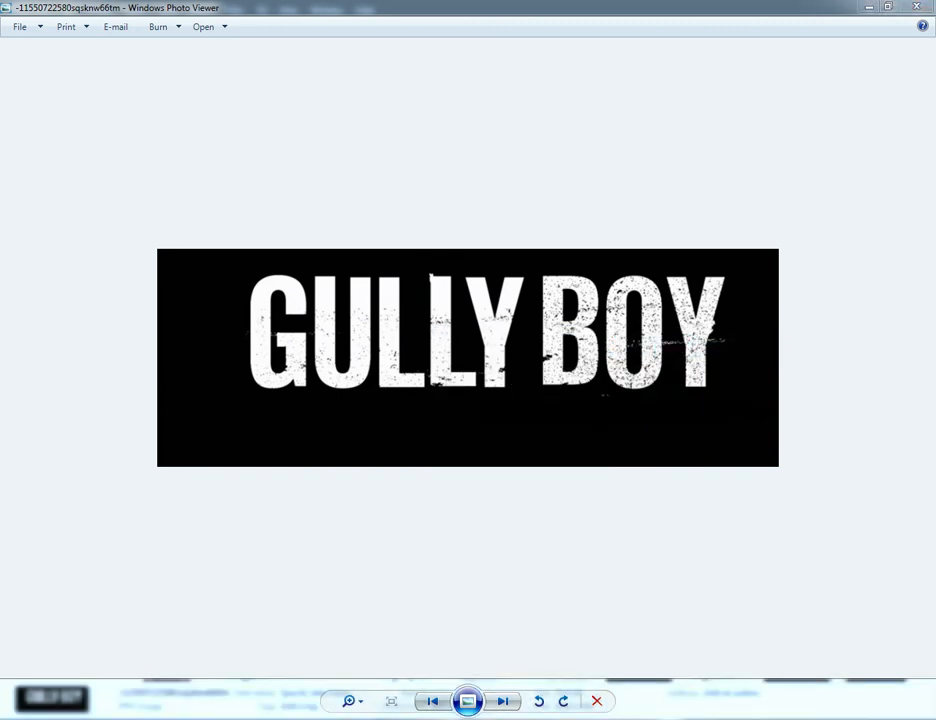
{"action": "key", "text": "super+plus"}
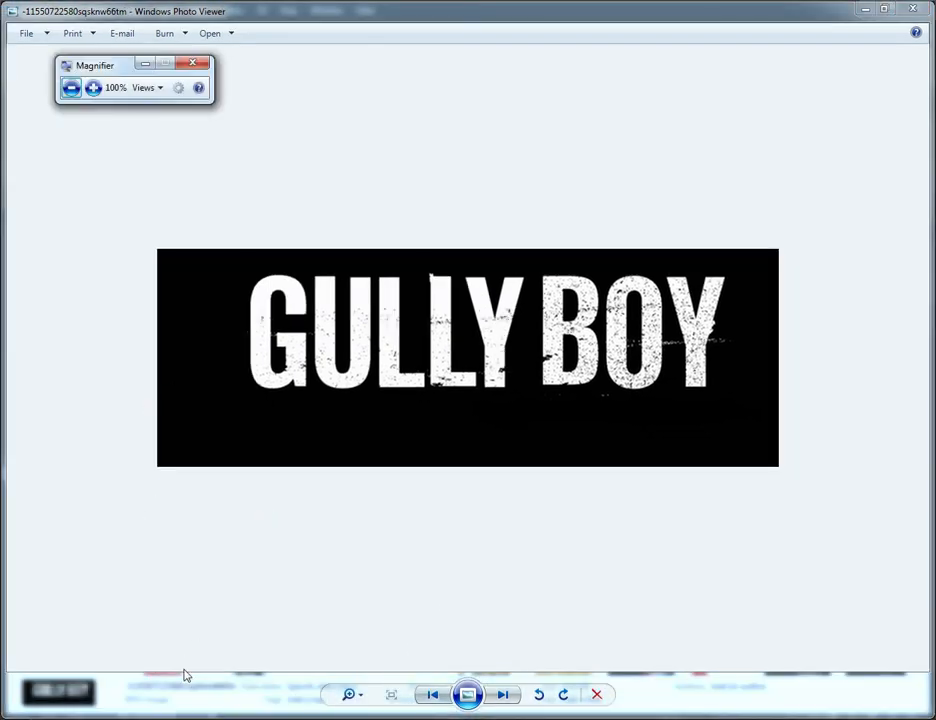
{"action": "mouse_move", "coordinate": [200, 717]}
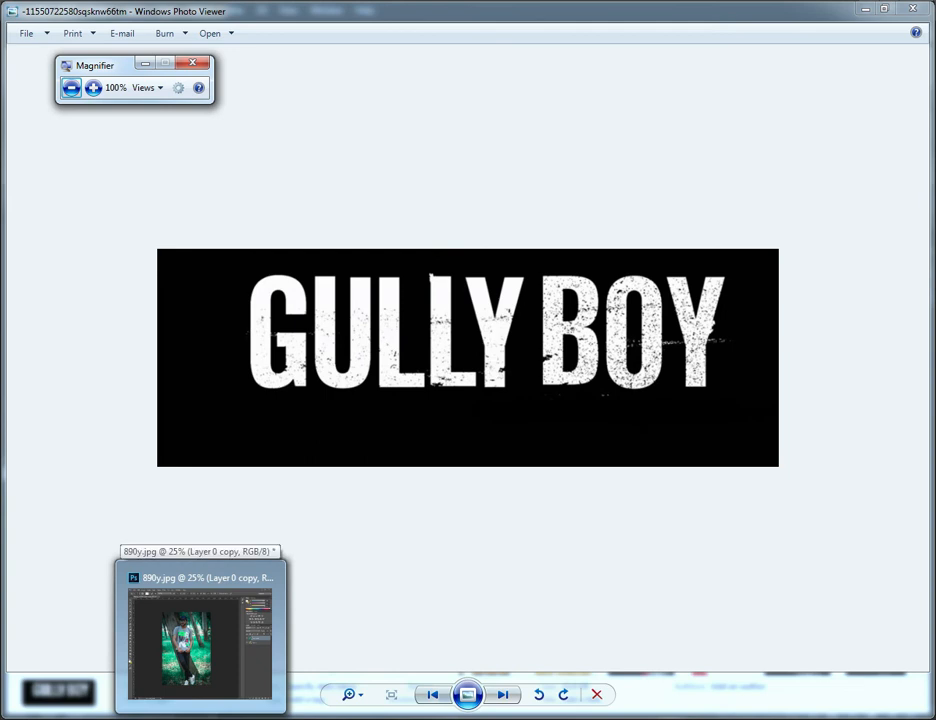
{"action": "left_click", "coordinate": [200, 640]}
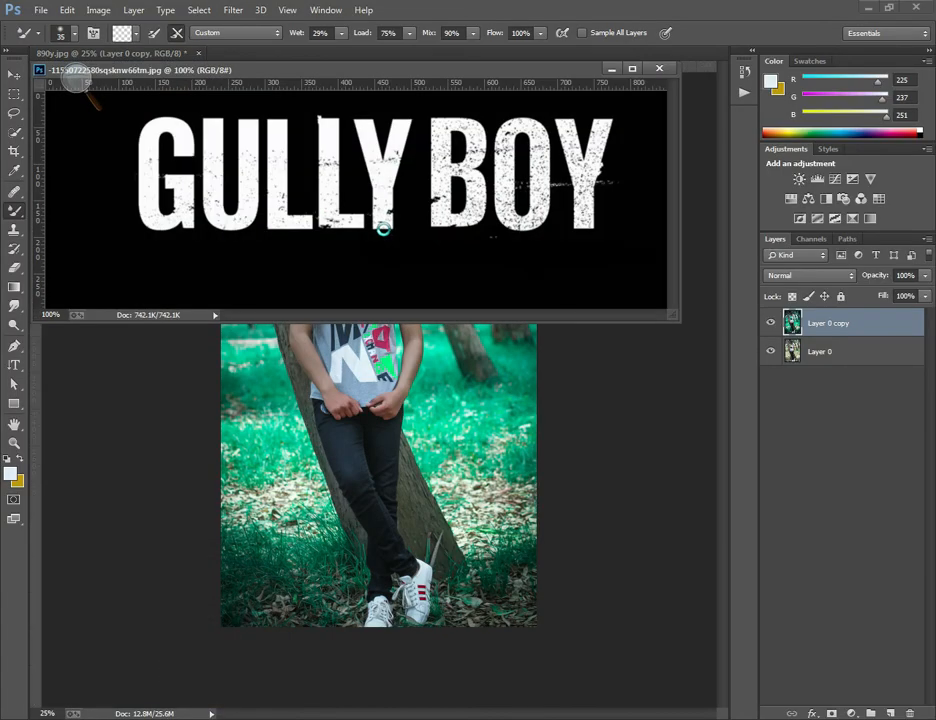
Bring the GULLY BOY image onto the portrait as a new layer, close its source document, and blend it in Screen mode
{"action": "left_click_drag", "start_coordinate": [377, 204], "coordinate": [450, 480]}
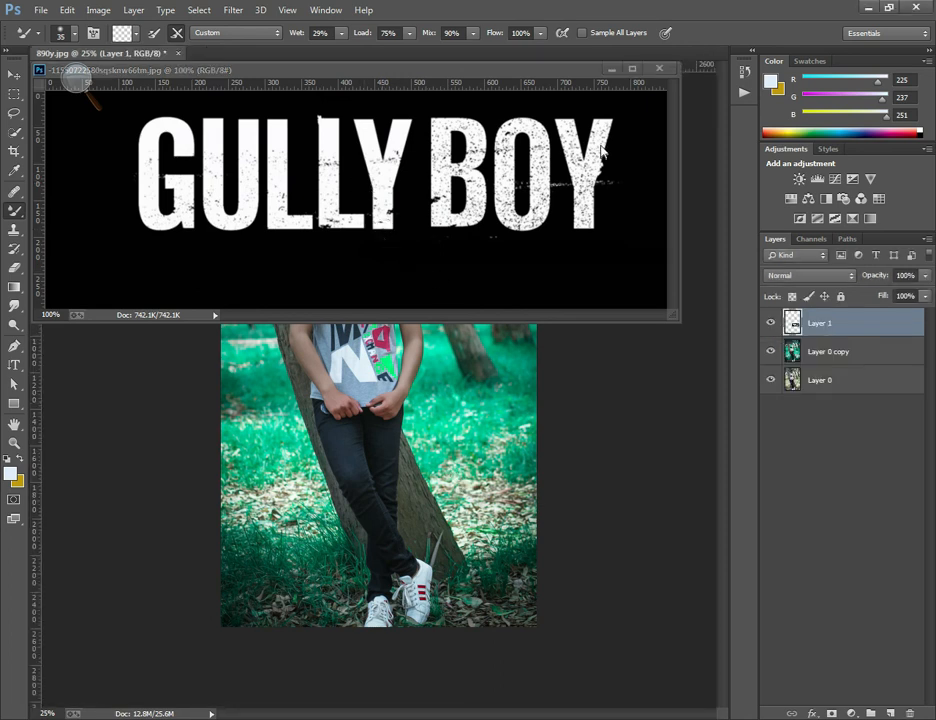
{"action": "left_click", "coordinate": [659, 68]}
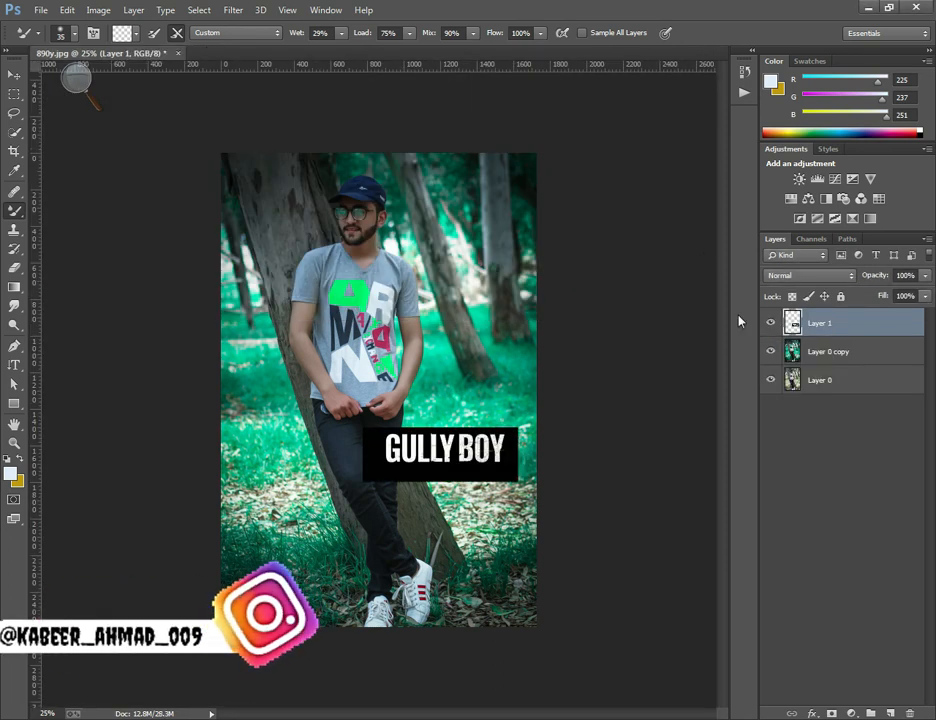
{"action": "left_click", "coordinate": [808, 275]}
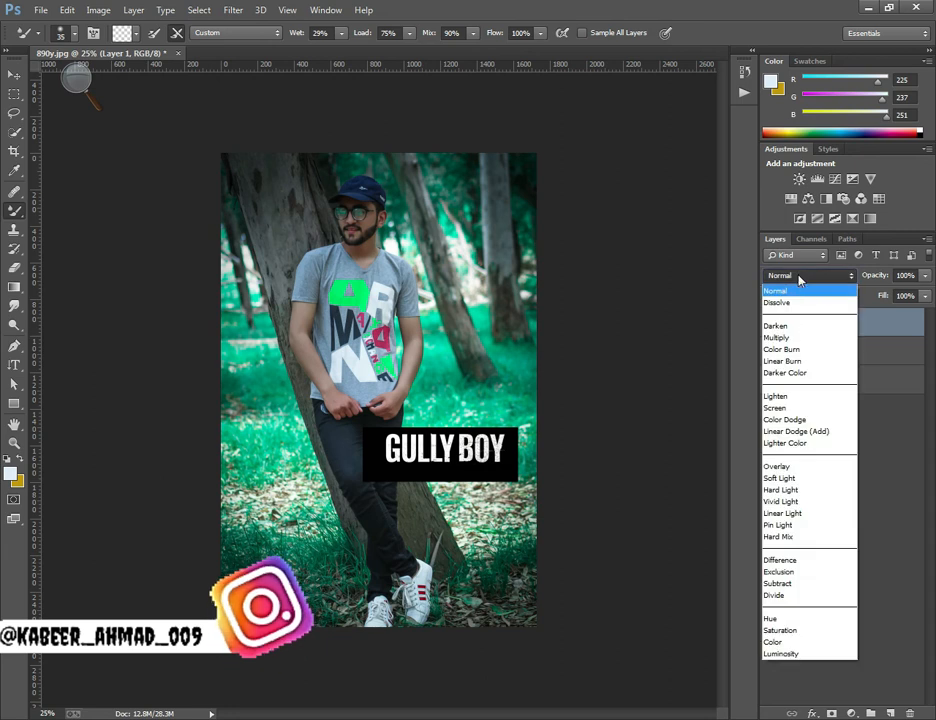
{"action": "left_click", "coordinate": [793, 408]}
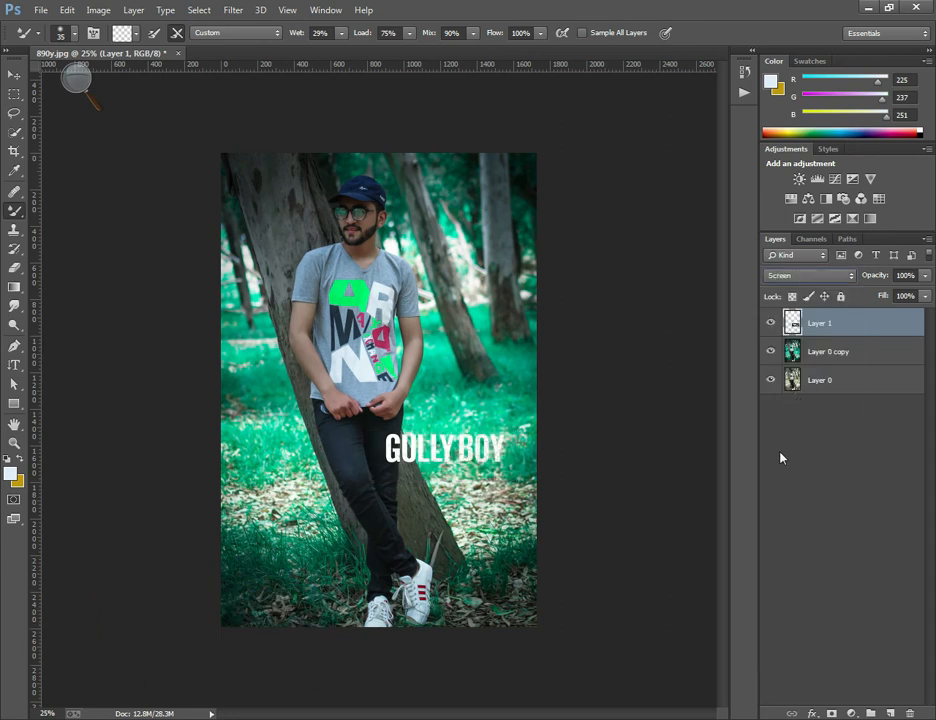
Move the GULLY BOY text to the photo's upper-right corner beside the cap and rotate it about -4.6°
{"action": "key", "text": "ctrl+t"}
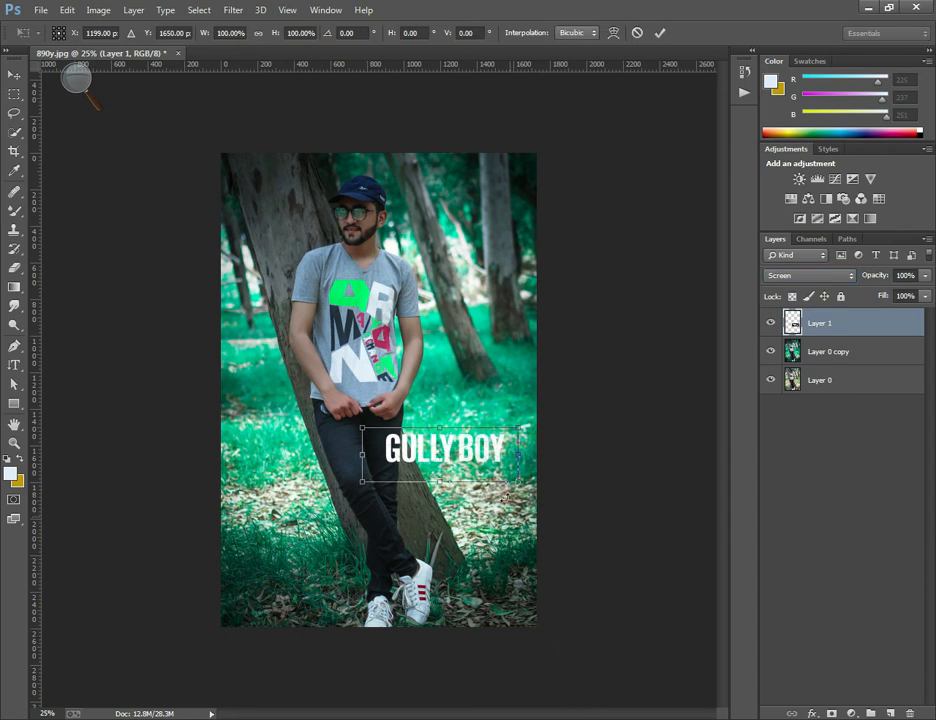
{"action": "left_click_drag", "start_coordinate": [489, 452], "coordinate": [502, 202]}
{"action": "left_click_drag", "start_coordinate": [516, 252], "coordinate": [520, 247]}
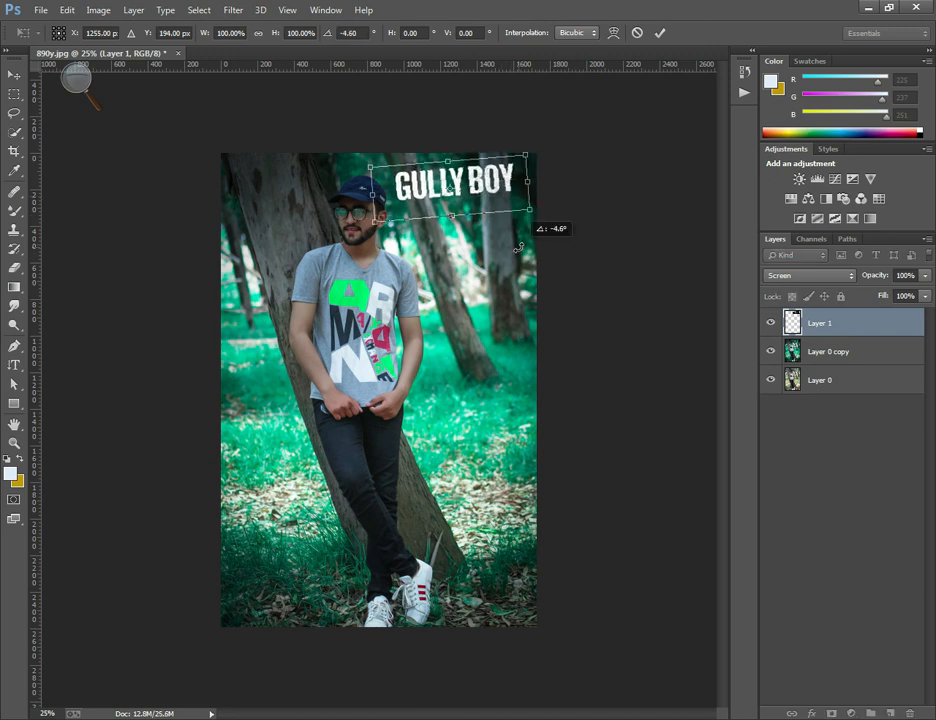
{"action": "key", "text": "Return"}
{"action": "key", "text": "b"}
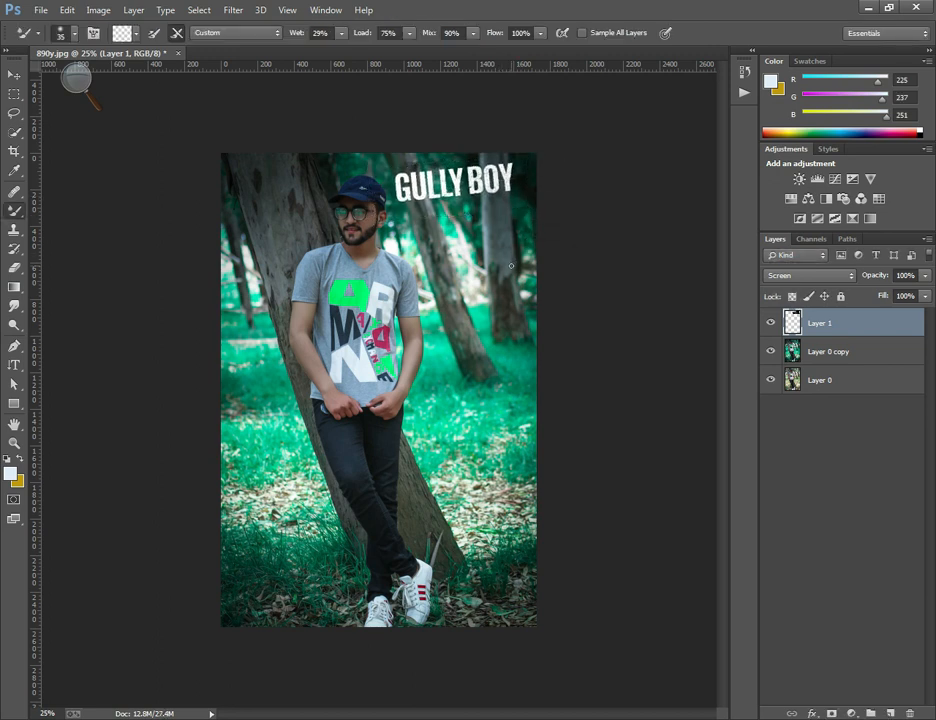
Toggle the visibility of the colour-graded Layer 0 copy to compare the portrait before and after the edit
{"action": "left_click", "coordinate": [771, 351]}
{"action": "left_click", "coordinate": [771, 351]}
{"action": "left_click", "coordinate": [772, 350]}
{"action": "left_click", "coordinate": [773, 350]}
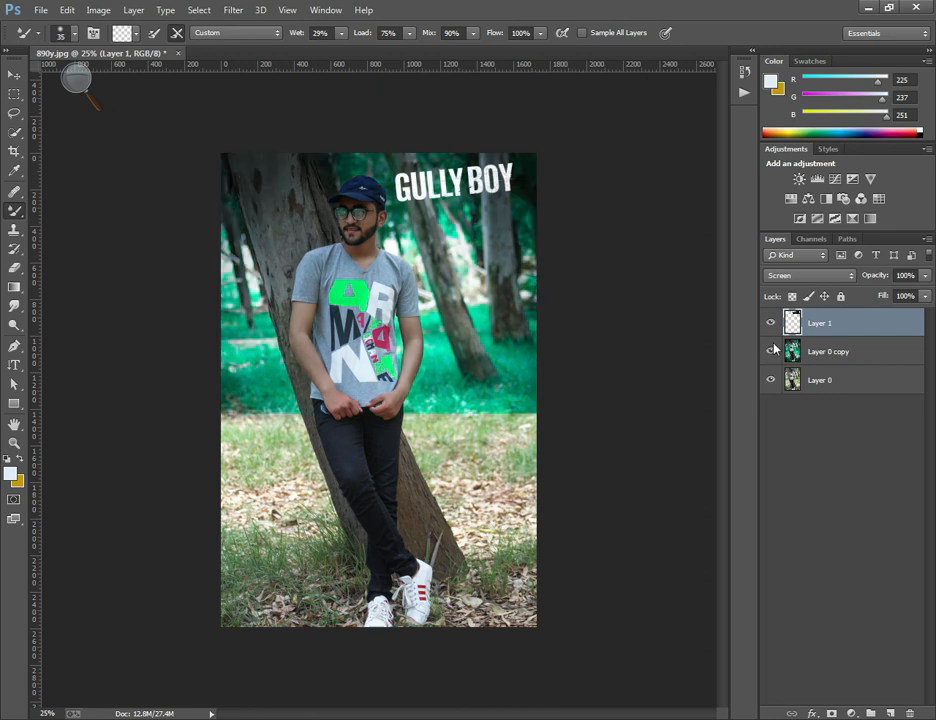